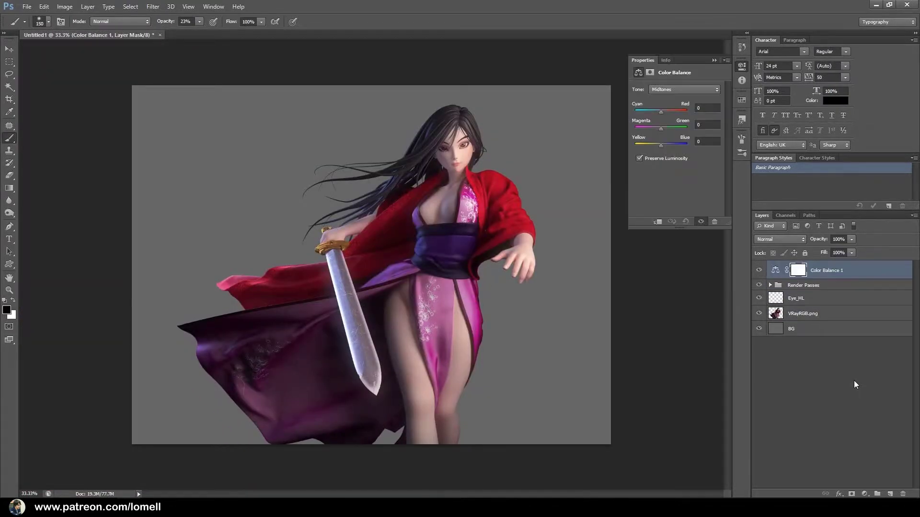
- Set the Color Balance 1 midtones to -25 for Magenta–Green and 25 for Yellow–Blue
drag(660, 128, 653, 128)
drag(661, 146, 668, 145)
click(683, 90)
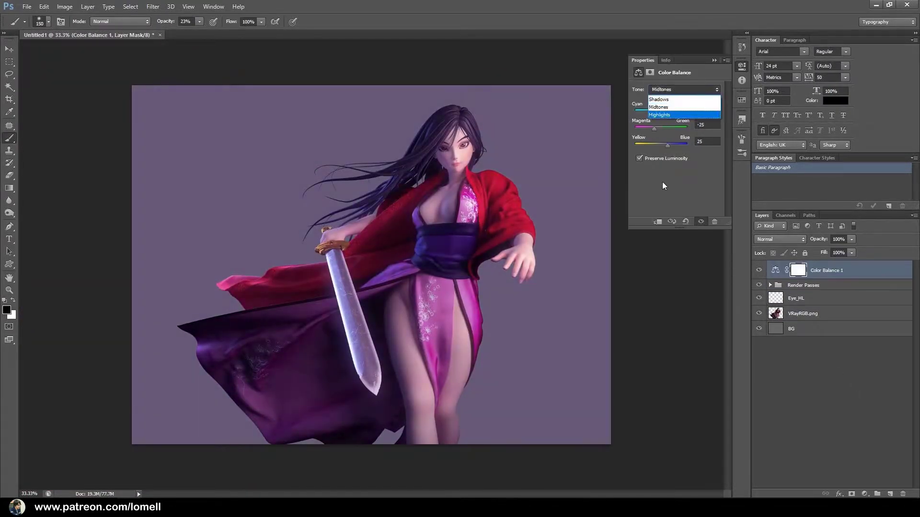
click(659, 107)
click(864, 494)
click(775, 289)
click(798, 288)
drag(479, 243, 527, 243)
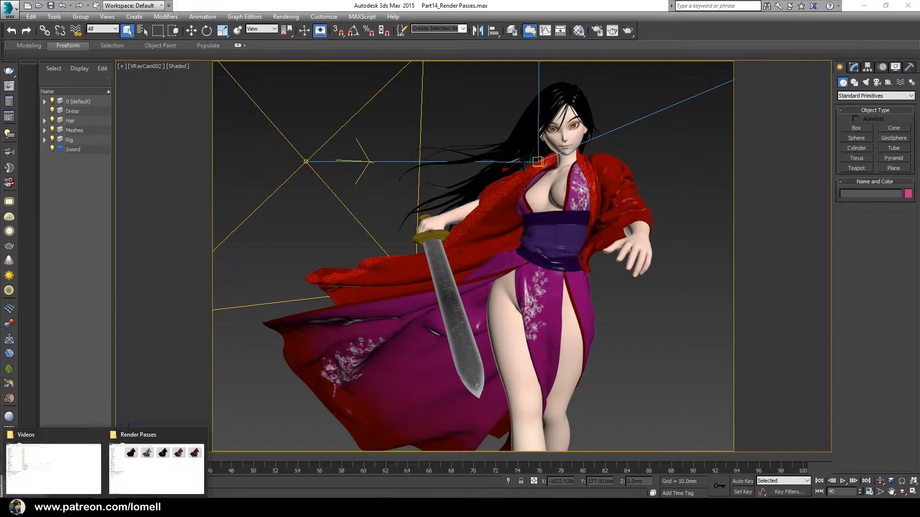
- Switch to the Render Passes folder and view the VRayRGB image at full size
click(156, 470)
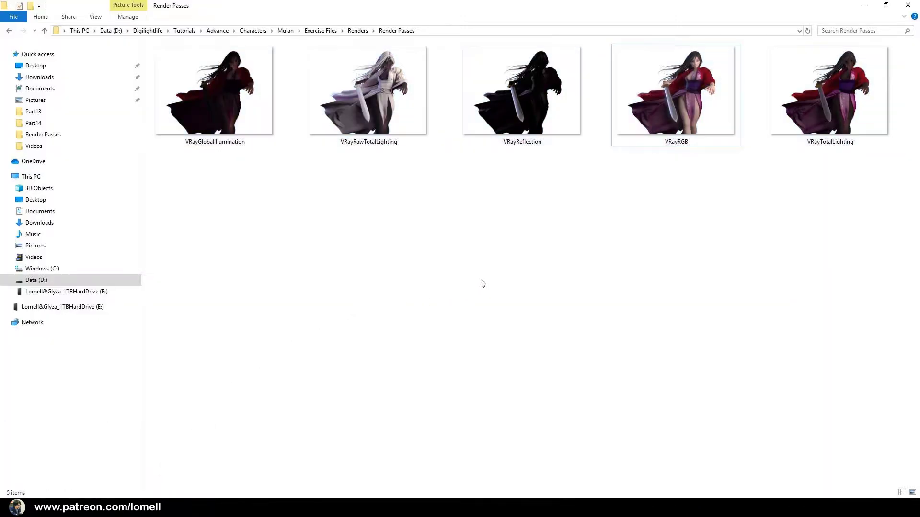
click(704, 89)
double_click(688, 84)
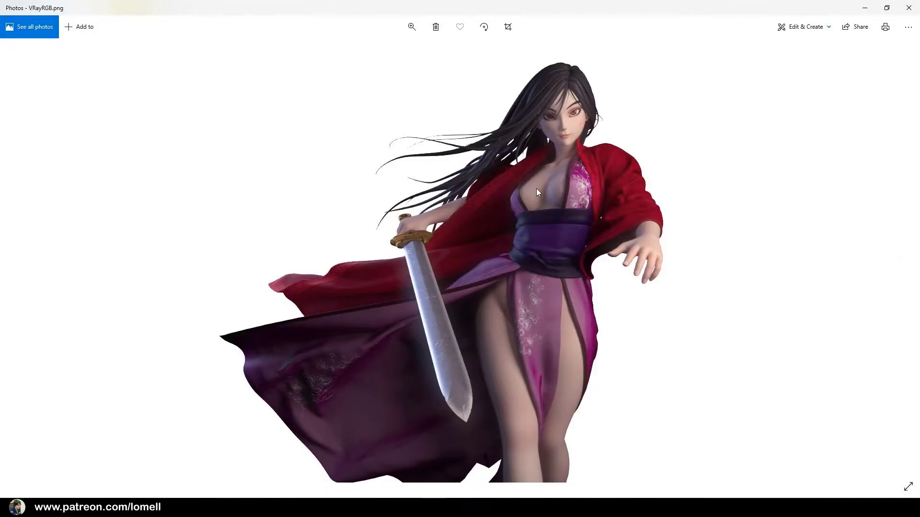
click(908, 8)
- Highlight the render pass images in the folder, first the four besides VRayRGB and finally all five
drag(208, 209, 548, 131)
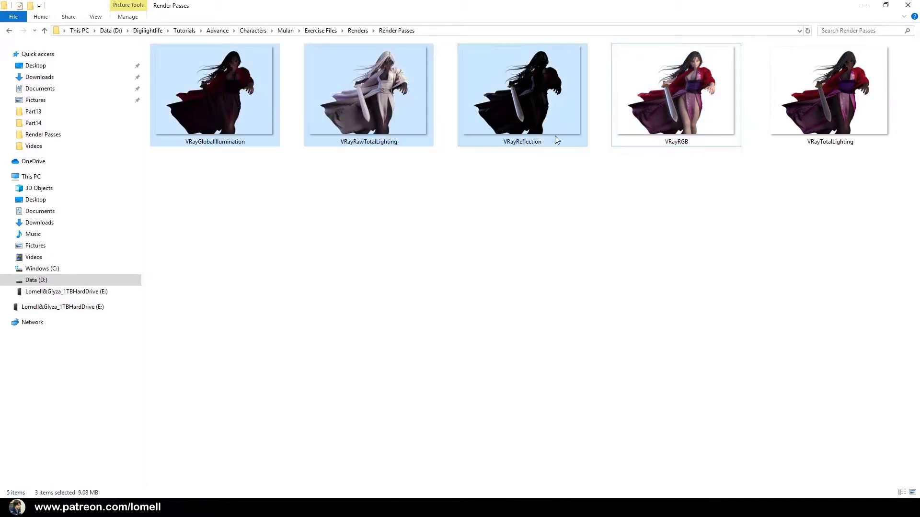
drag(809, 211, 857, 105)
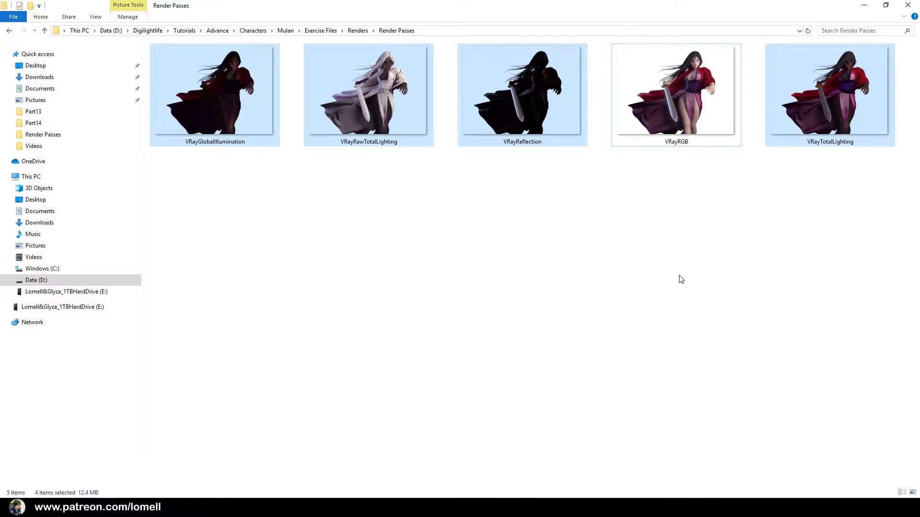
drag(206, 227, 864, 89)
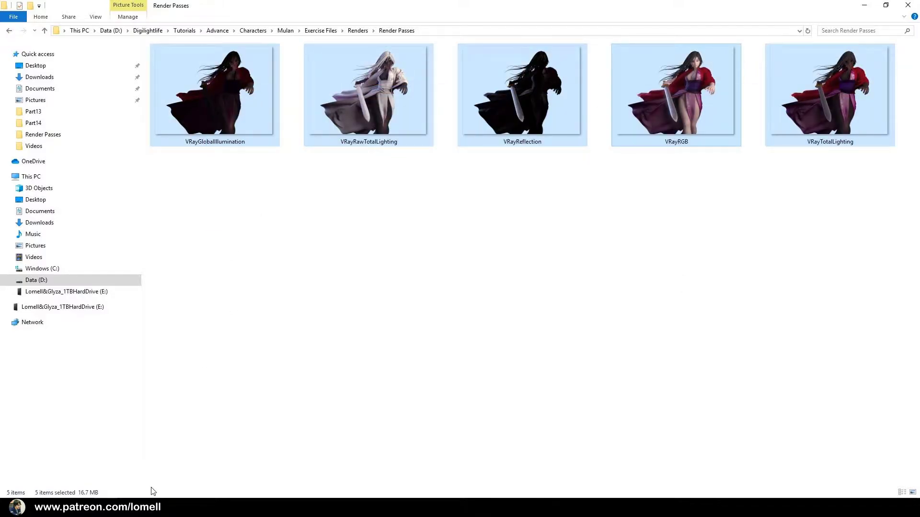
- Switch to 3ds Max and add the render elements VRayGlobalIllumination, VRayRawTotalLighting, VRayReflection and VRayTotalLighting in Render Setup
key(alt+Tab)
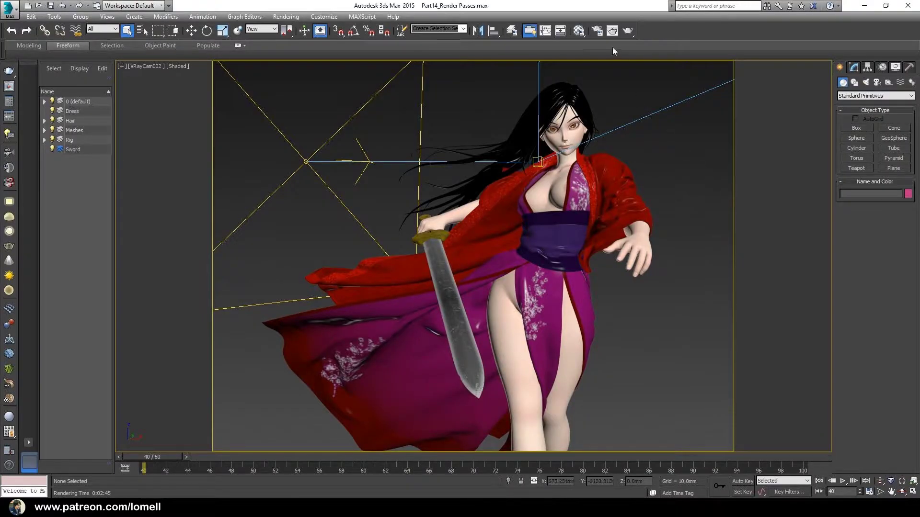
click(597, 30)
click(742, 74)
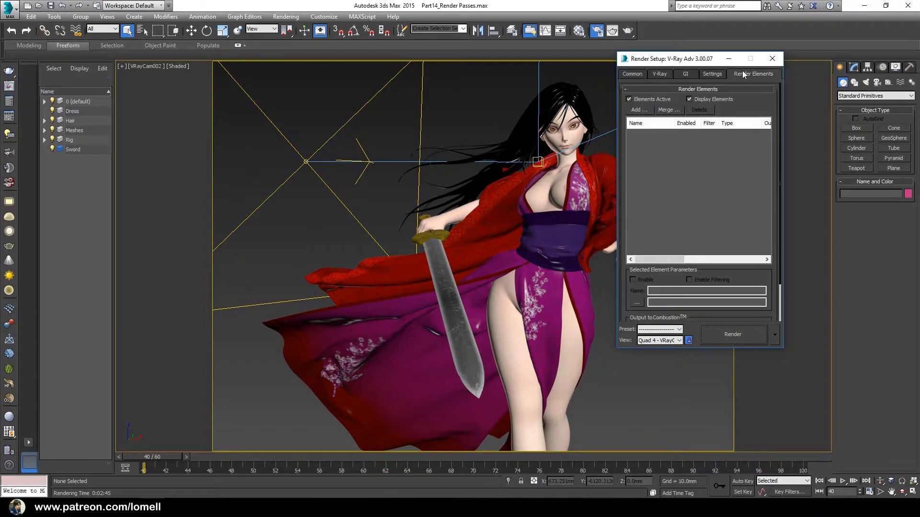
click(639, 110)
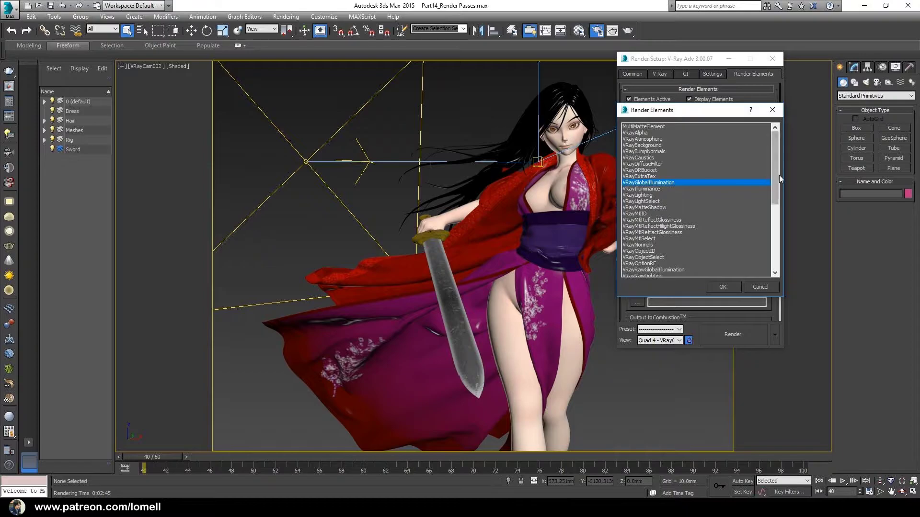
drag(771, 171, 771, 240)
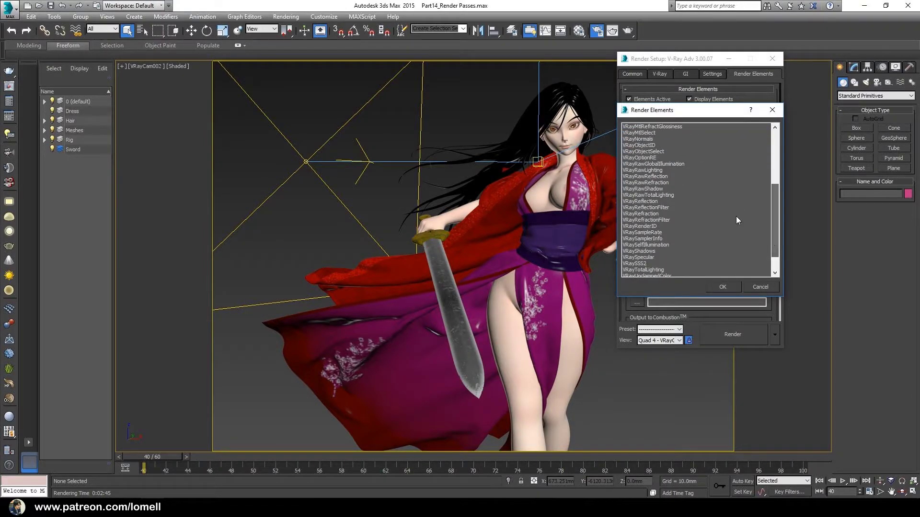
click(644, 195)
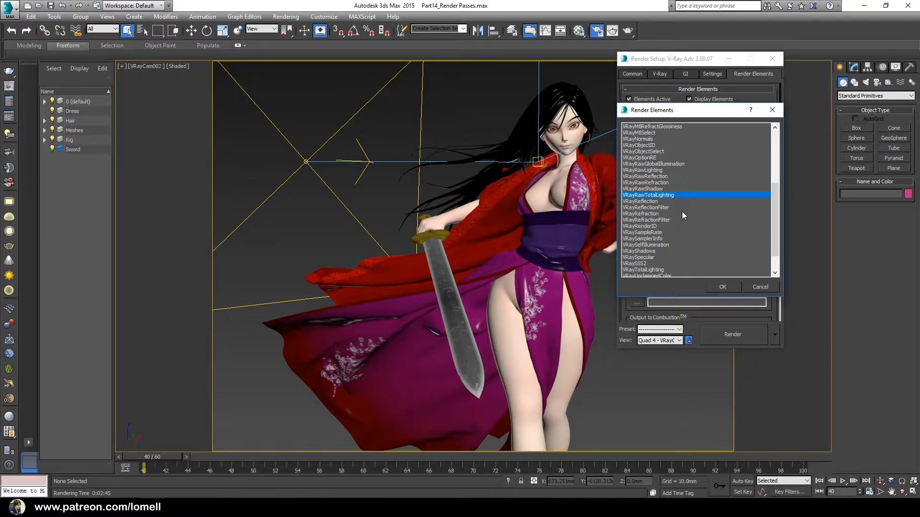
mouse_move(778, 213)
mouse_down()
mouse_move(786, 171)
mouse_move(792, 212)
mouse_up()
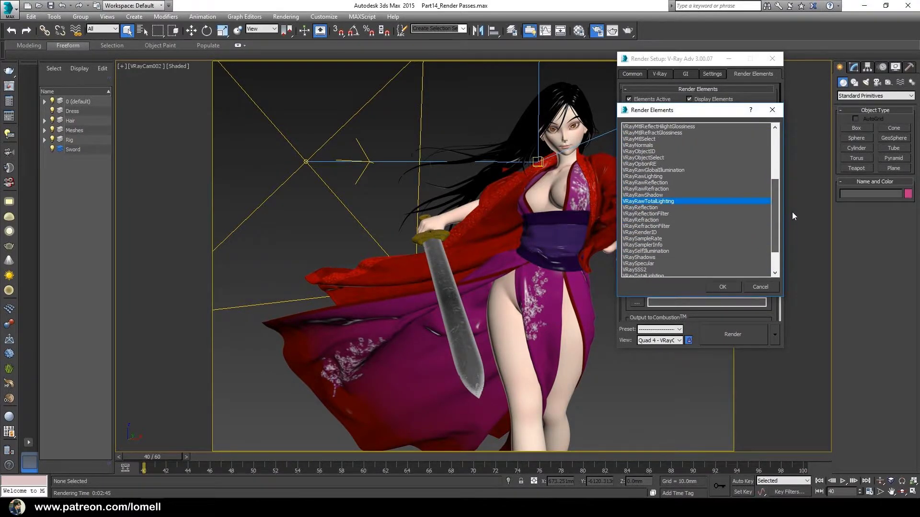
ctrl+click(638, 208)
drag(772, 208, 769, 254)
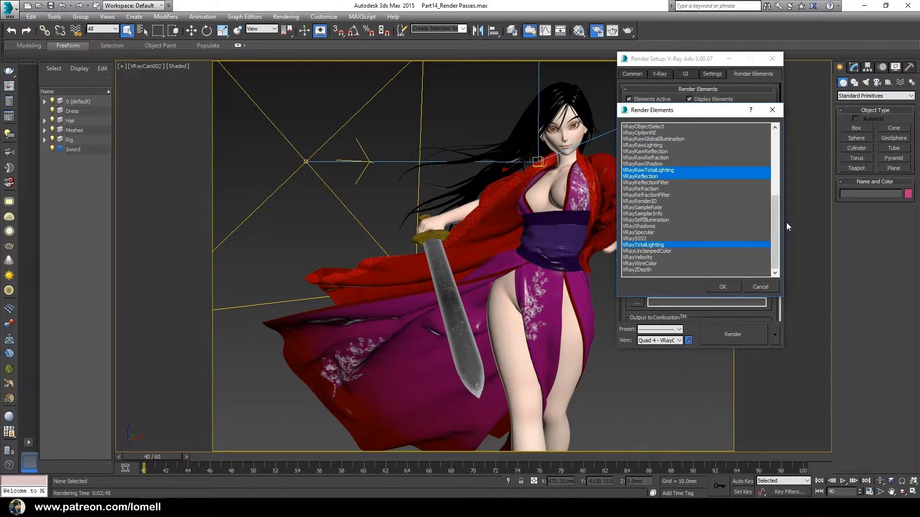
mouse_move(774, 228)
mouse_down()
mouse_move(772, 160)
mouse_move(772, 228)
mouse_up()
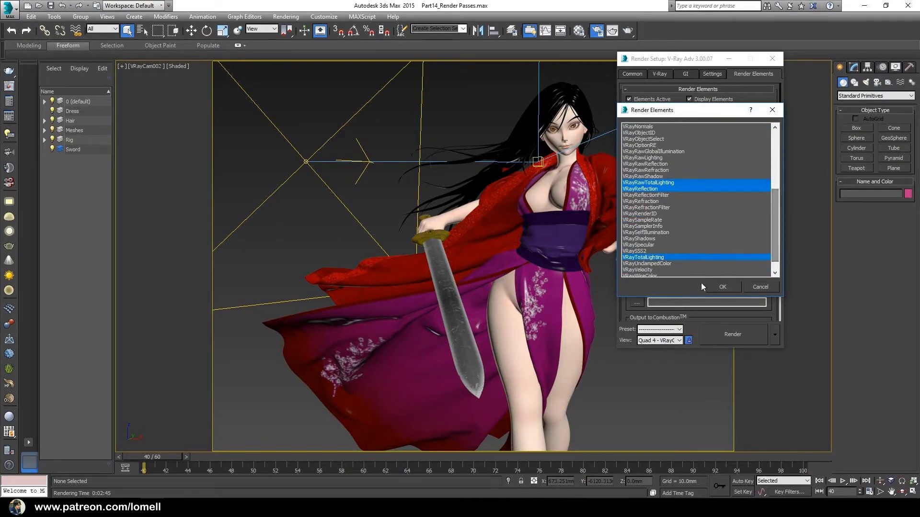
click(721, 286)
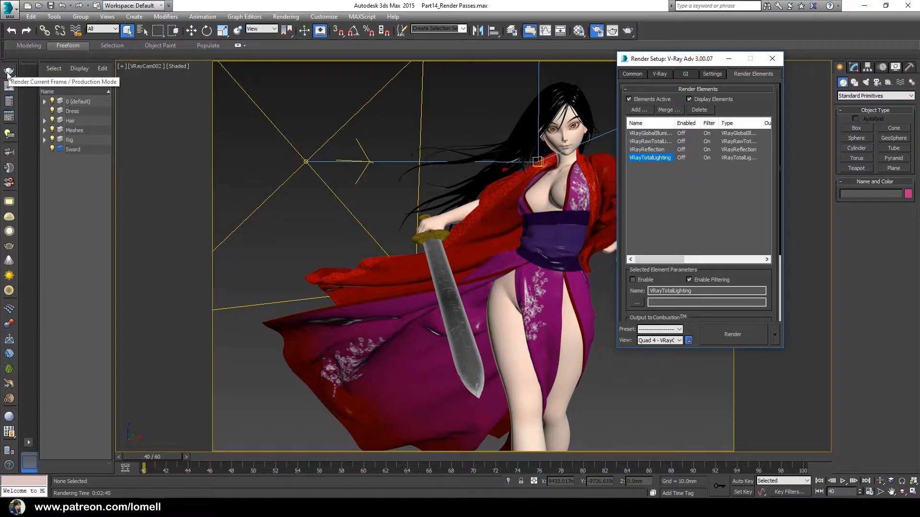
- Render the current camera view and show its RGB color channel in the V-Ray frame buffer
click(736, 334)
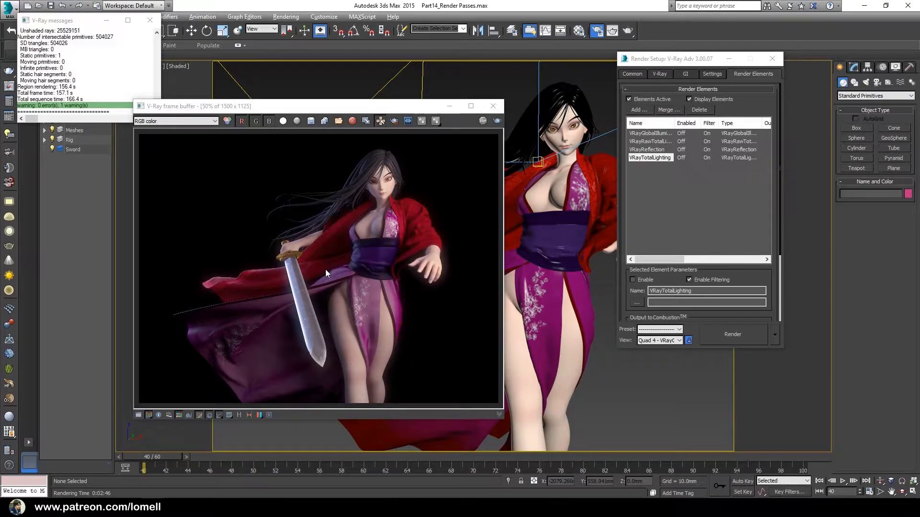
drag(273, 107, 298, 87)
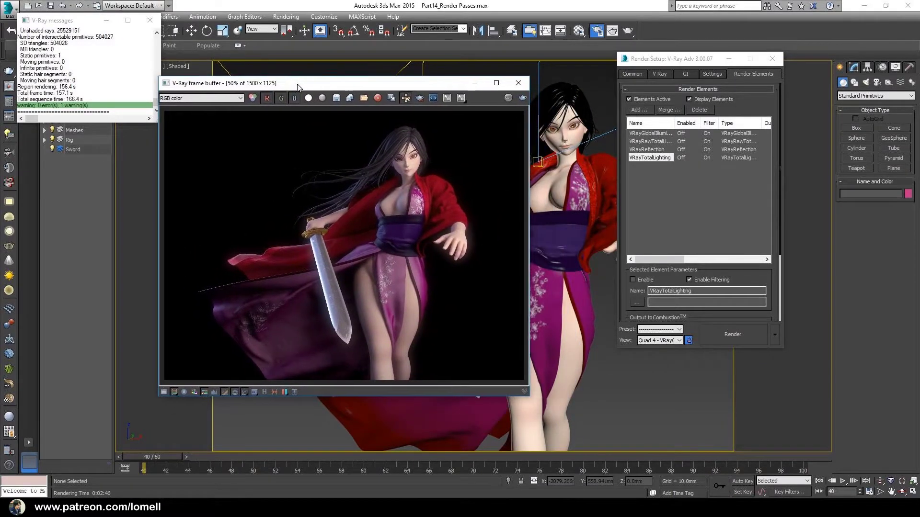
click(238, 99)
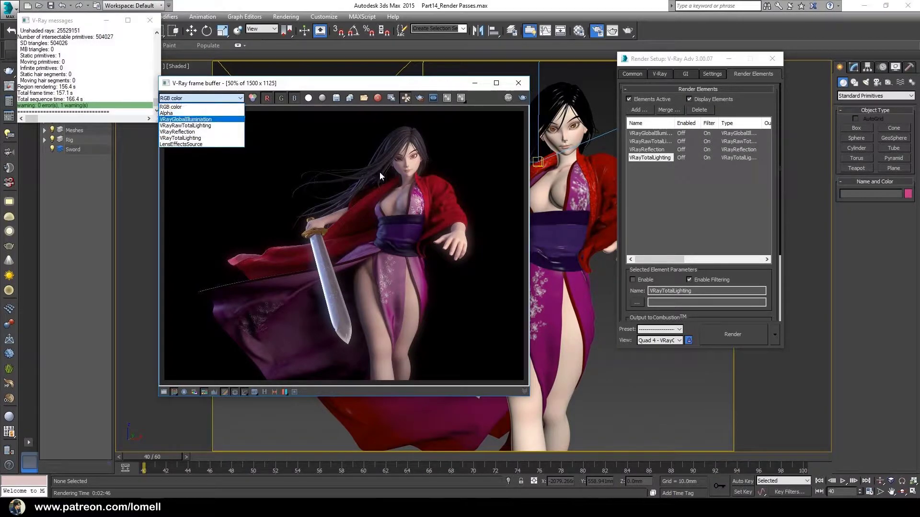
click(188, 108)
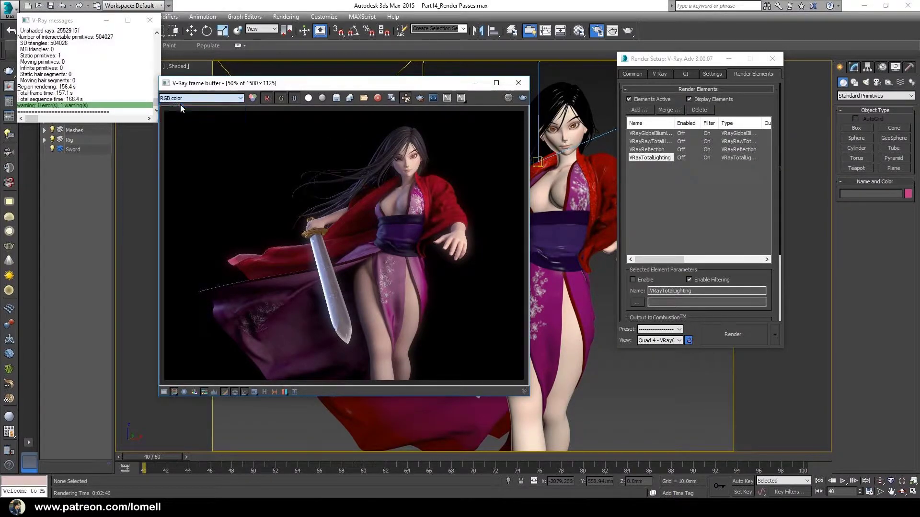
- Review the VRayGlobalIllumination, VRayRawTotalLighting, VRayReflection and VRayTotalLighting channels in the frame buffer, ending on RGB color
click(214, 100)
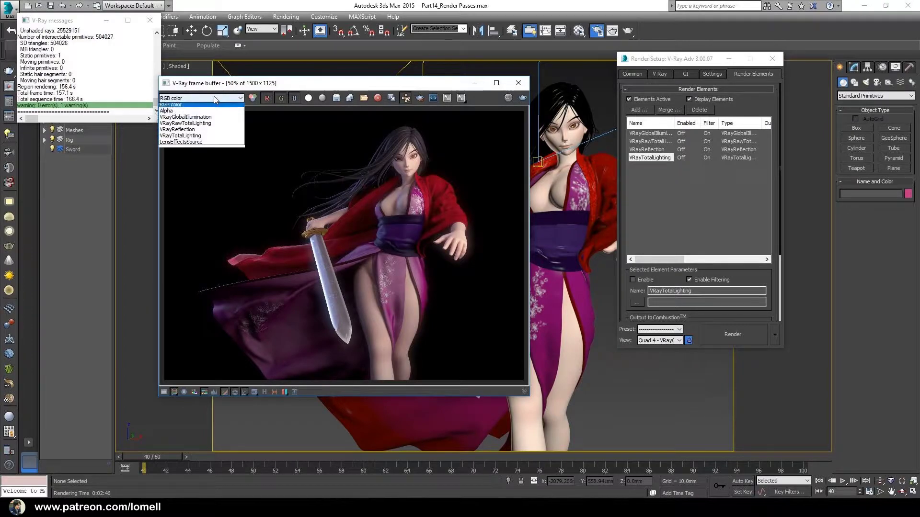
click(188, 120)
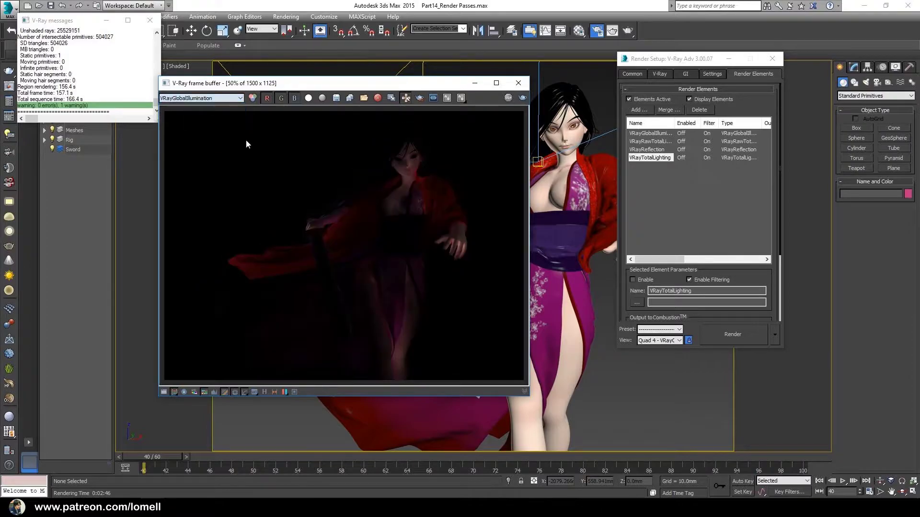
click(195, 100)
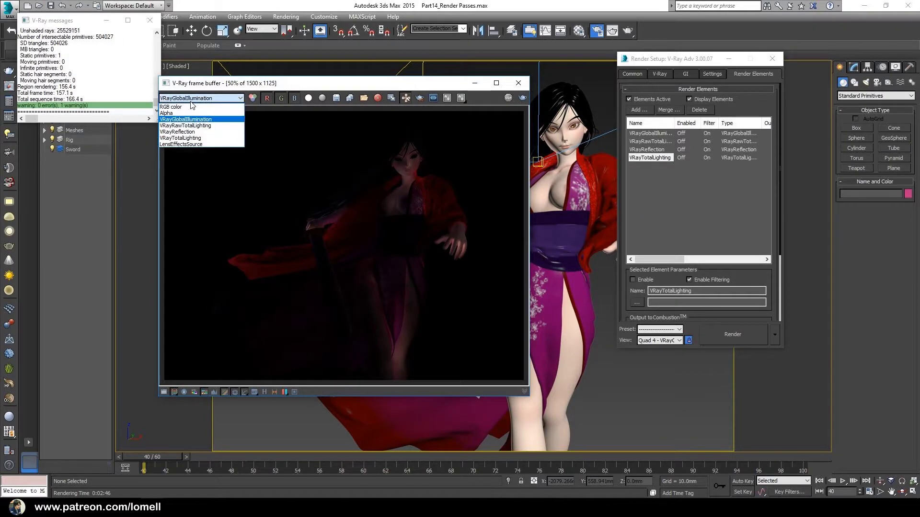
click(191, 126)
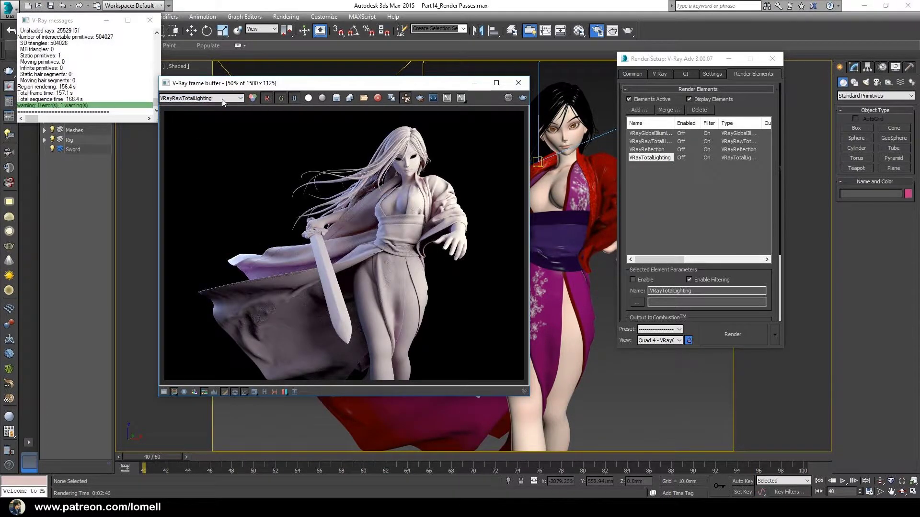
click(223, 99)
click(174, 132)
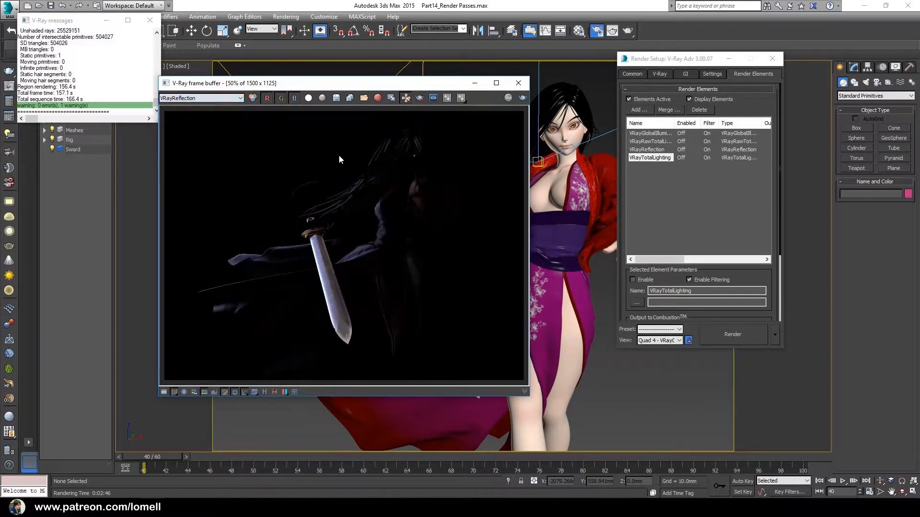
click(206, 99)
click(190, 139)
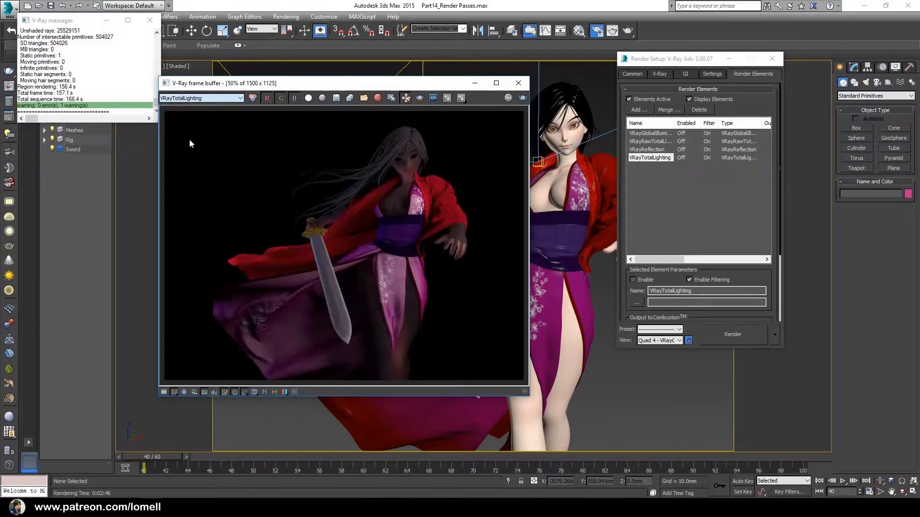
click(202, 99)
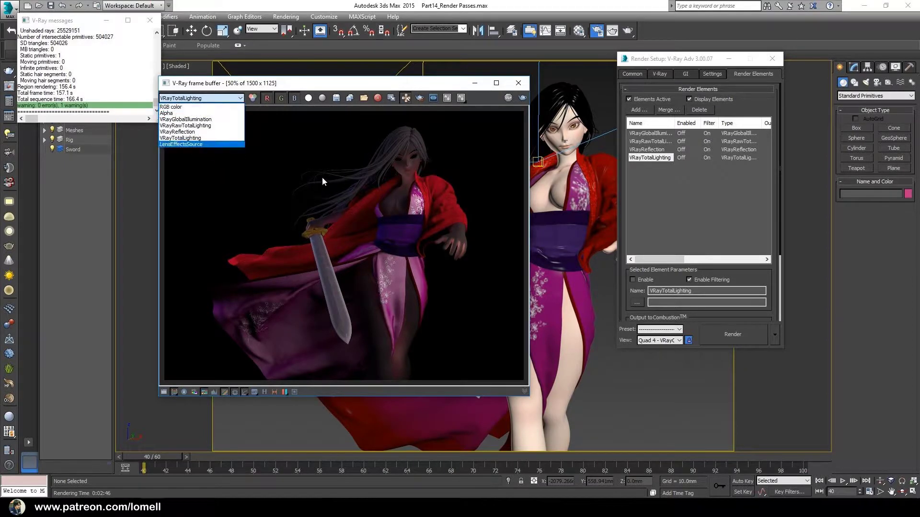
click(188, 112)
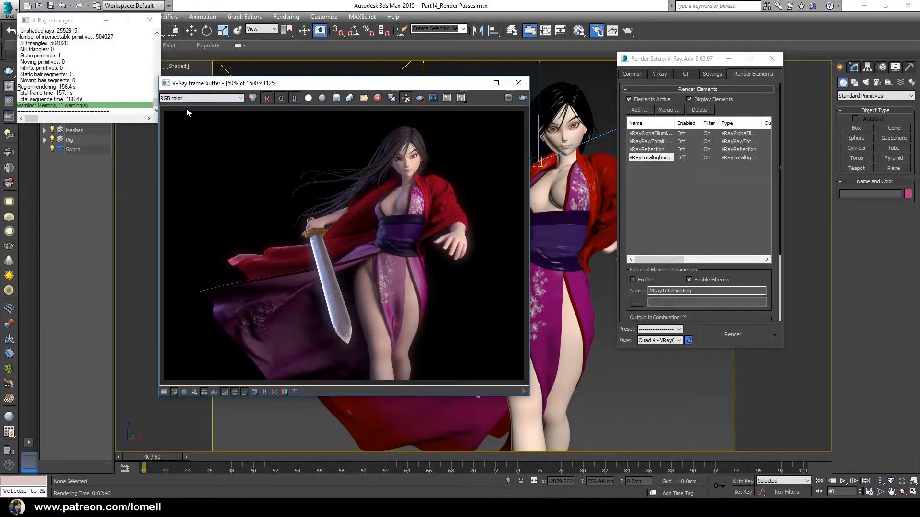
- Try to save the RGB color render as a PNG image named 1 in the Render Passes folder inside Renders
click(350, 101)
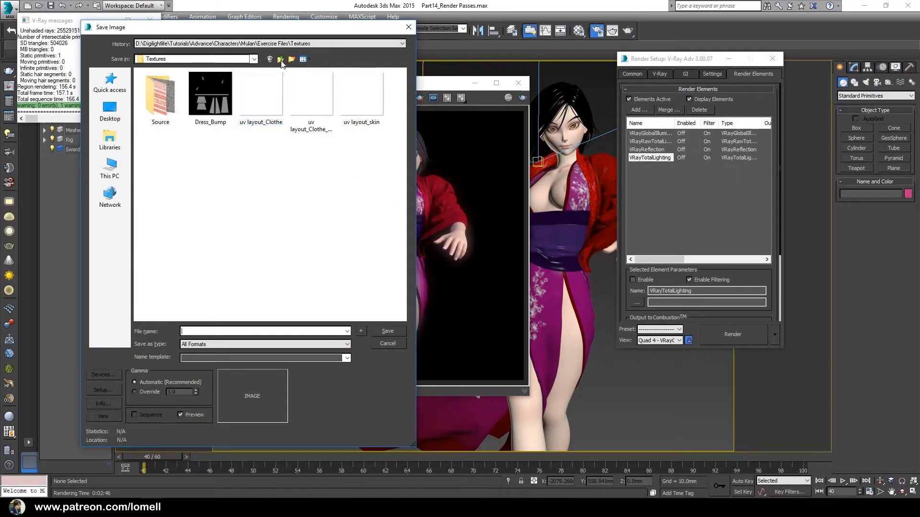
click(280, 59)
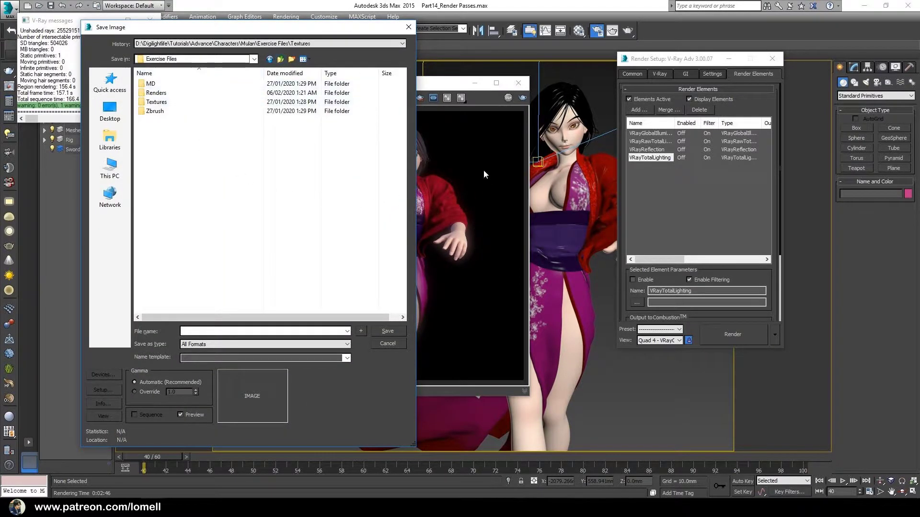
double_click(159, 94)
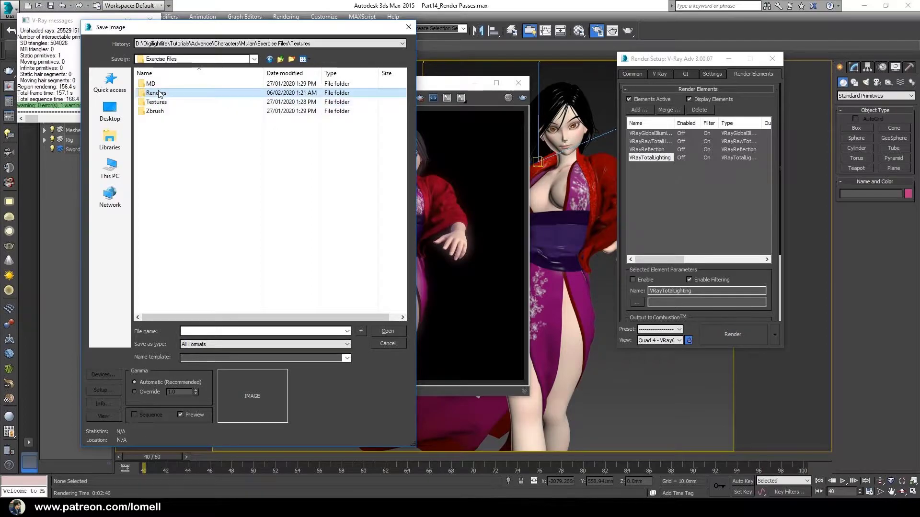
double_click(157, 106)
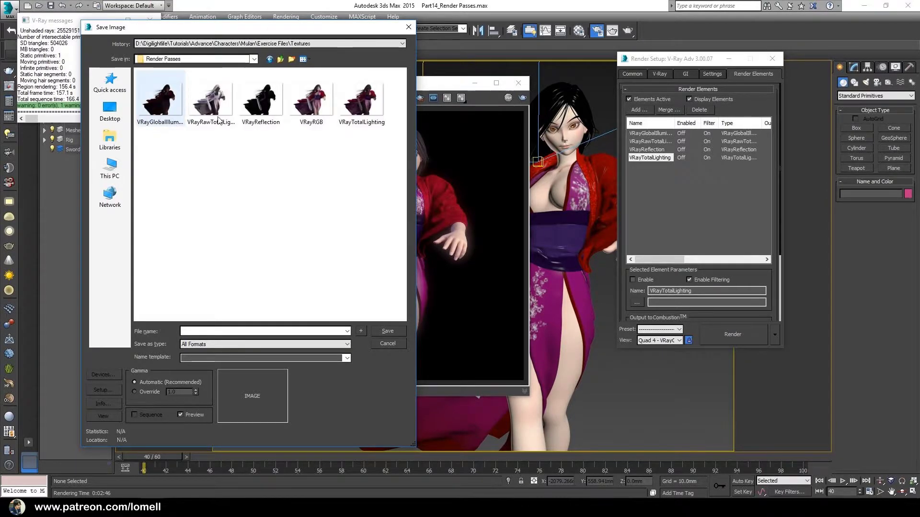
click(201, 331)
text(1)
click(207, 345)
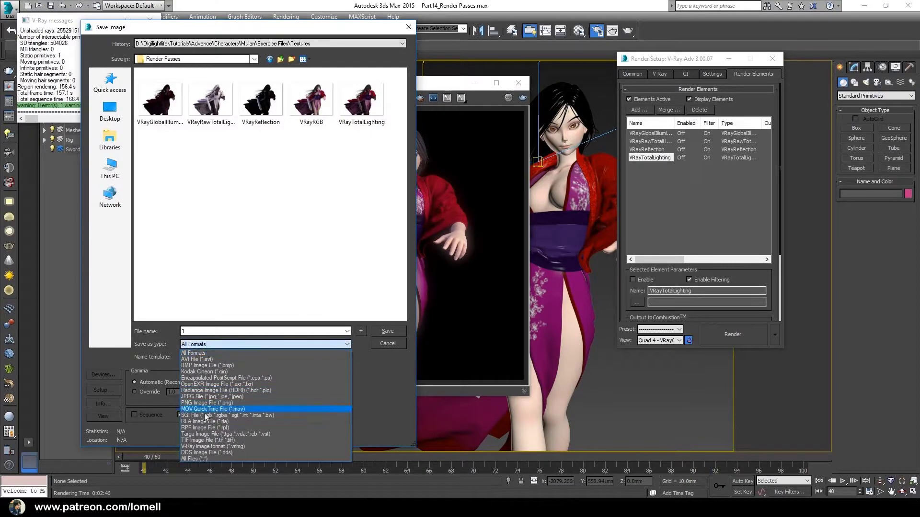
click(206, 405)
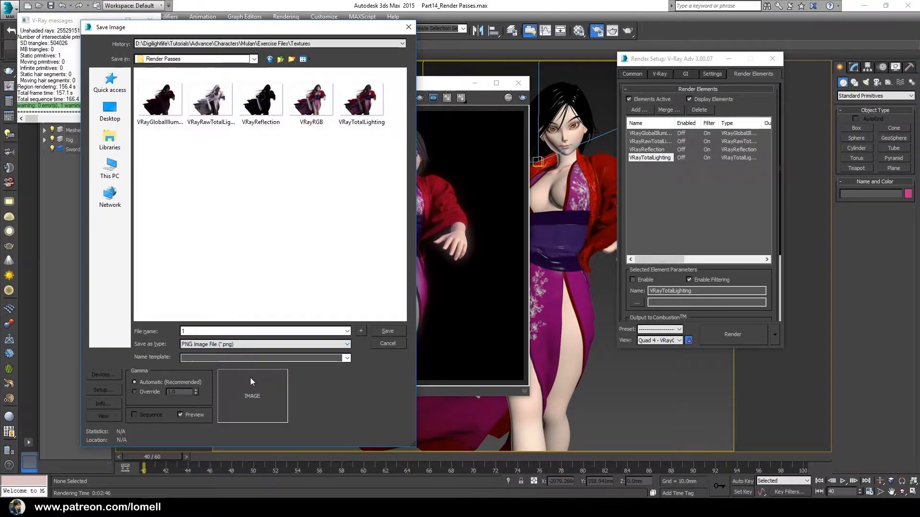
click(385, 331)
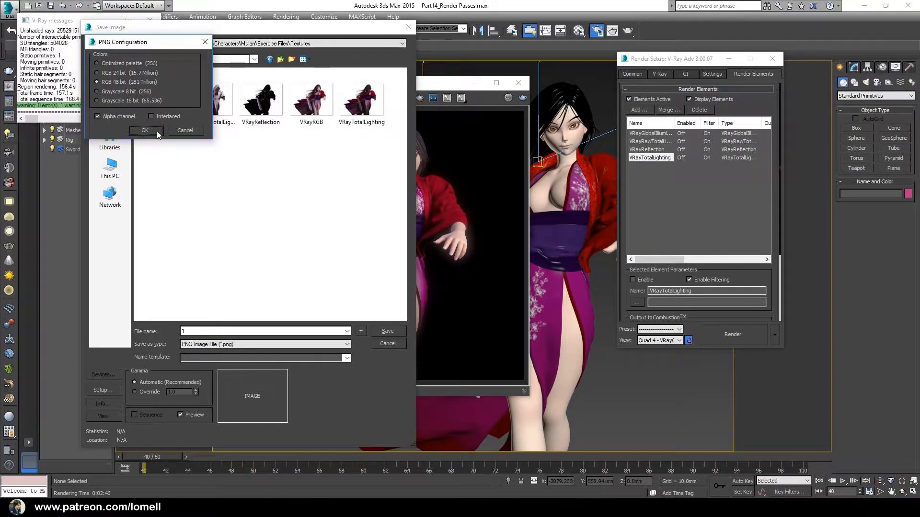
click(186, 129)
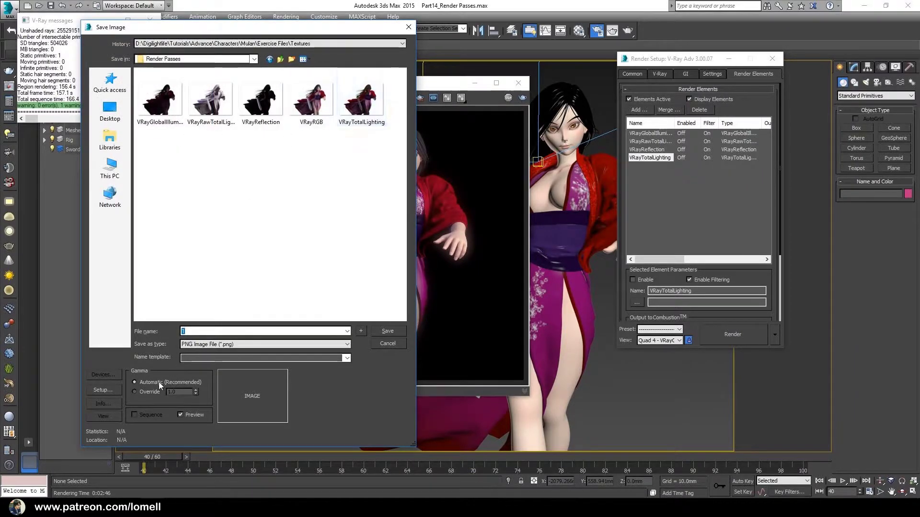
- Switch to the Render Passes folder in File Explorer and highlight all five saved render pass images
mouse_move(102, 508)
click(150, 468)
click(354, 297)
drag(219, 203, 825, 80)
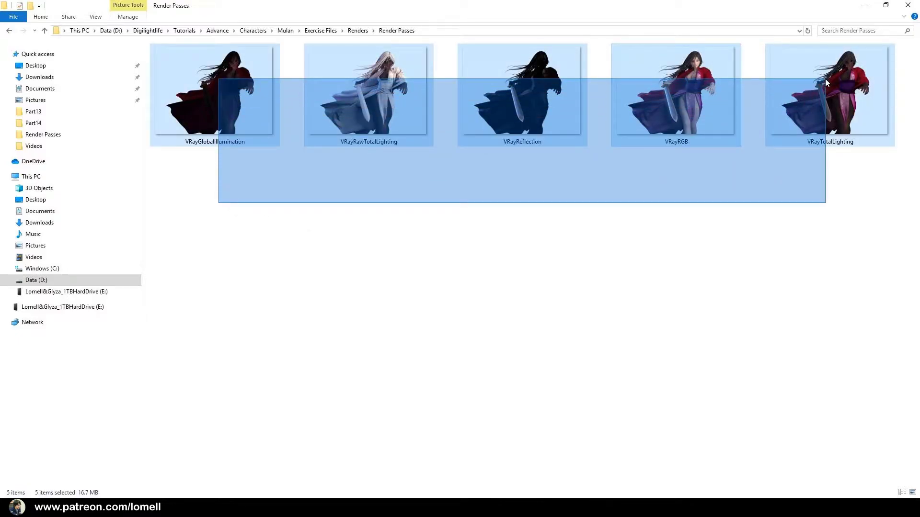
drag(825, 78, 818, 79)
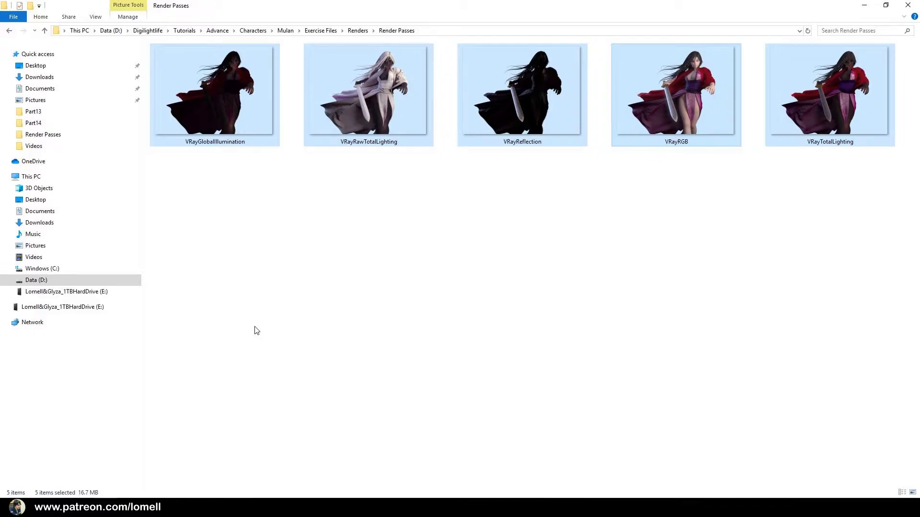
drag(268, 200, 834, 75)
- Switch to Photoshop and load all five render pass images from the Render Passes folder into one document as a layer stack
key(alt+Tab)
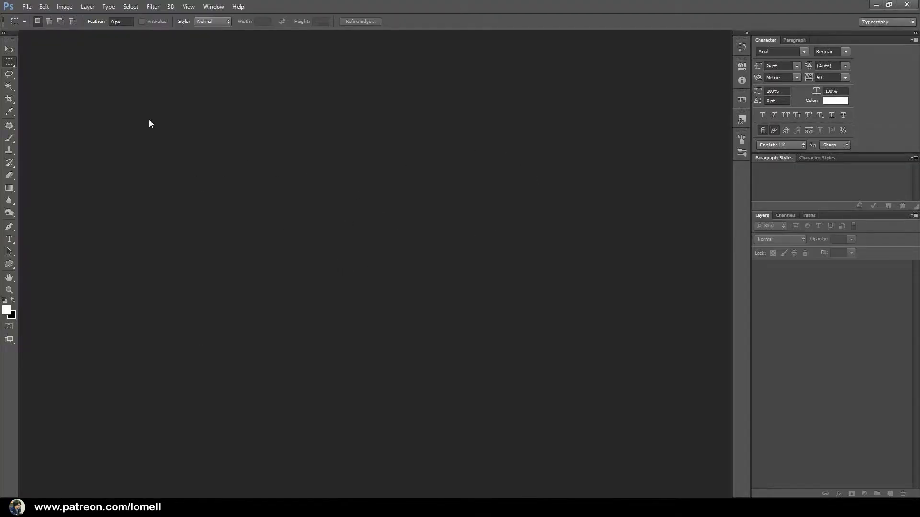
click(27, 6)
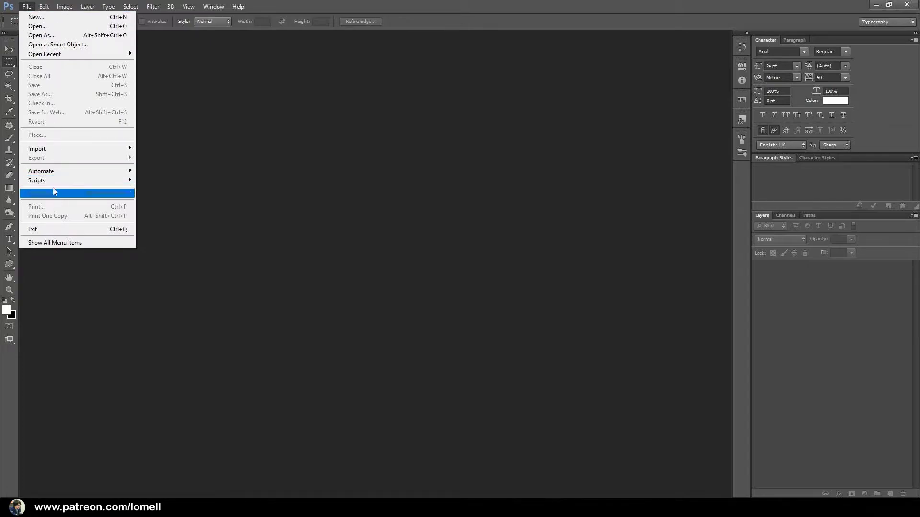
mouse_move(55, 181)
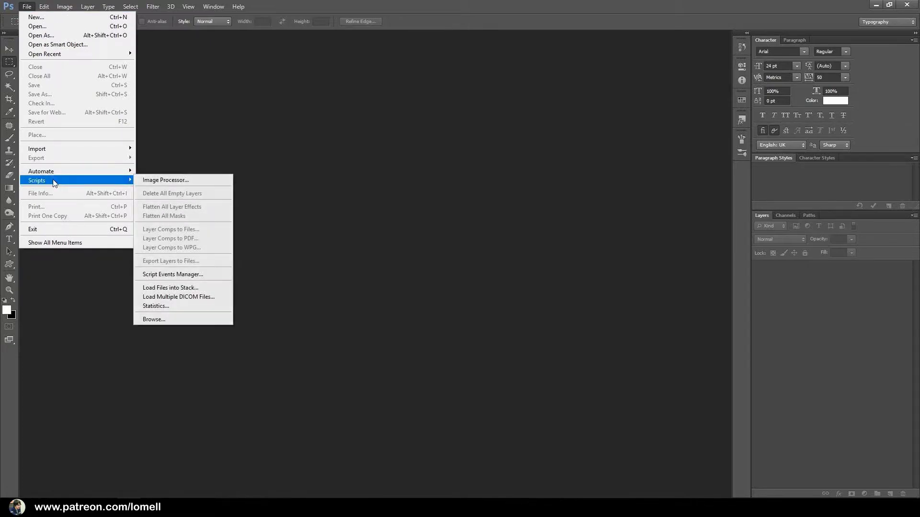
click(171, 288)
click(494, 237)
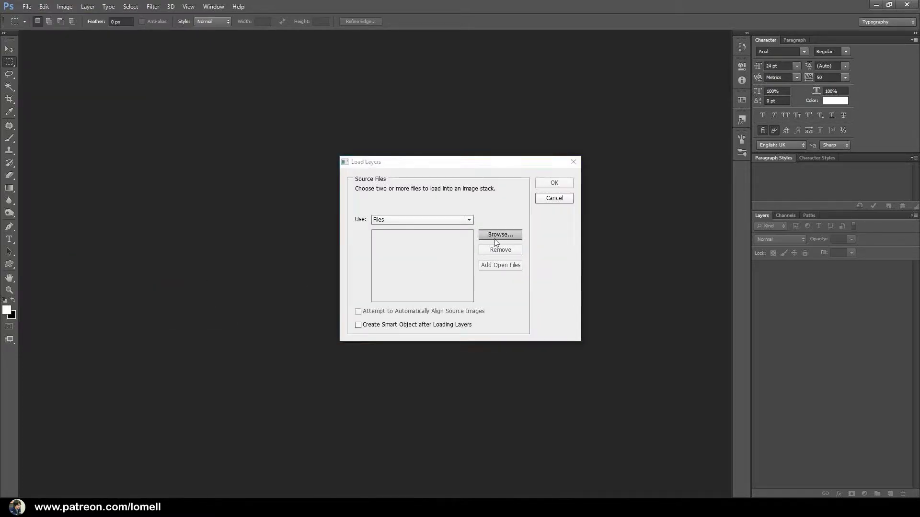
drag(408, 208, 631, 161)
click(722, 347)
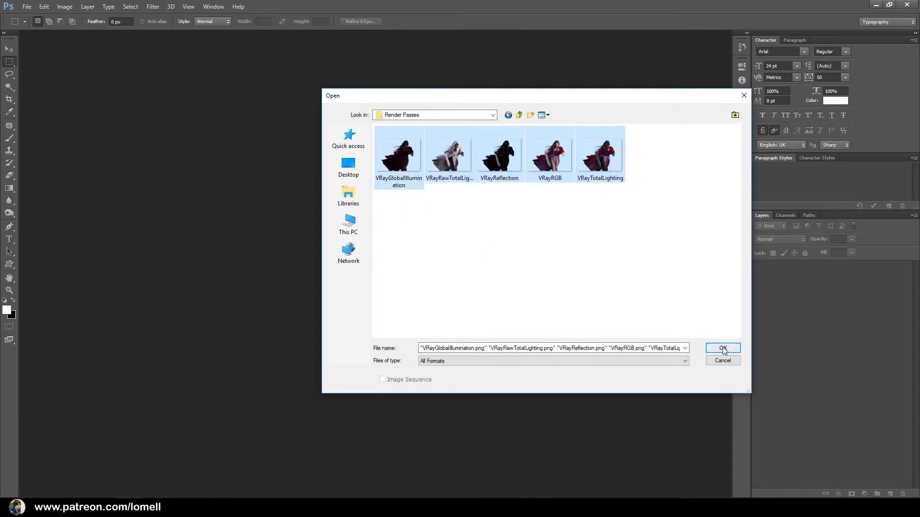
click(554, 183)
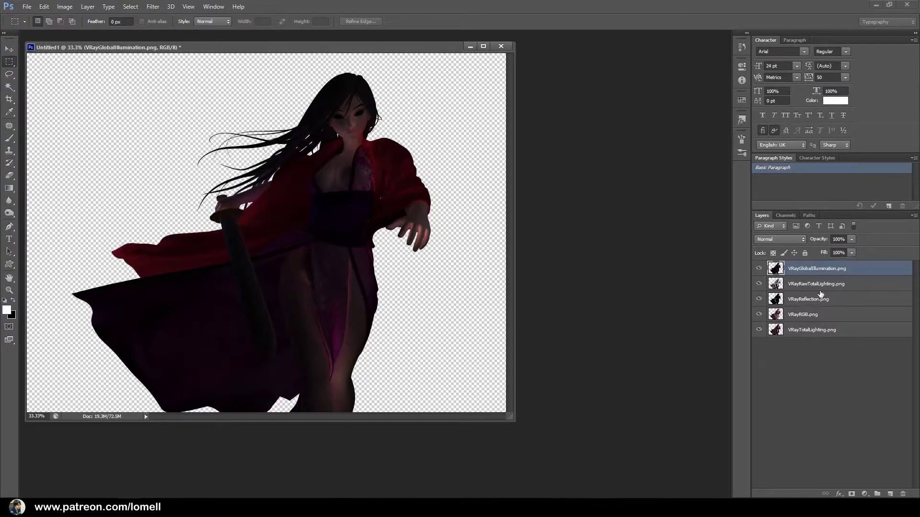
- Hide every layer except VRayRGB.png and move that layer to the bottom of the layer stack
click(758, 268)
drag(760, 286, 763, 343)
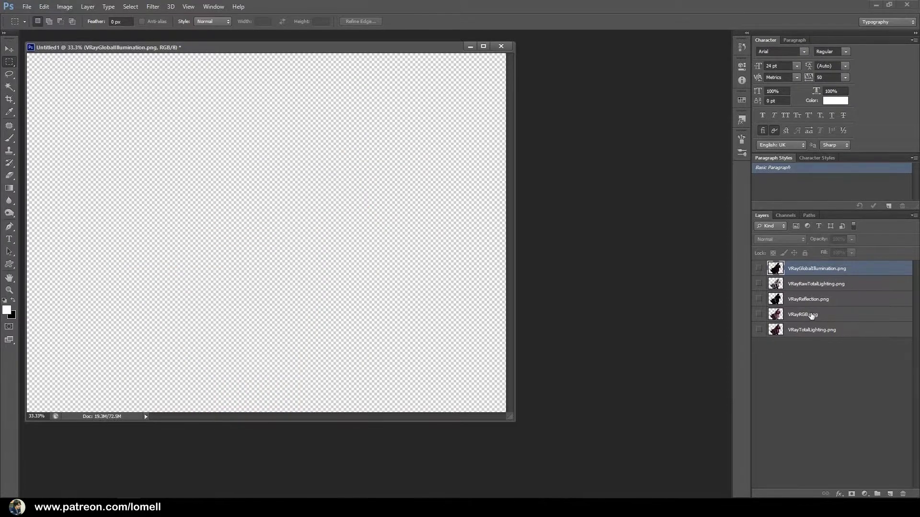
click(836, 370)
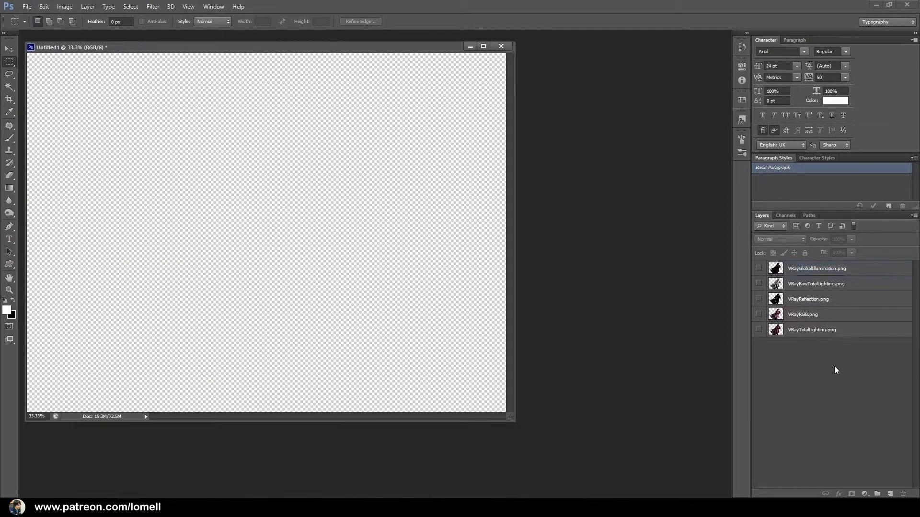
click(759, 315)
drag(833, 313, 834, 340)
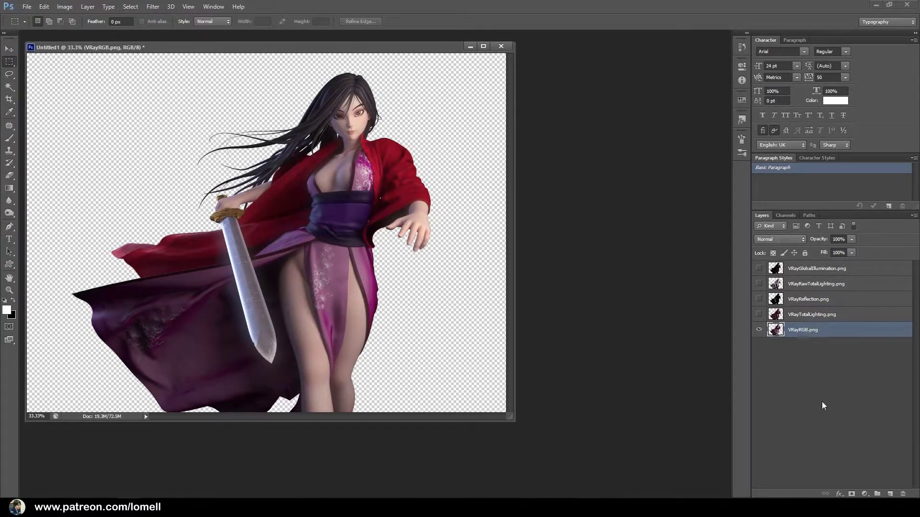
- Create a new layer, place it beneath VRayRGB.png and name it BG
click(890, 494)
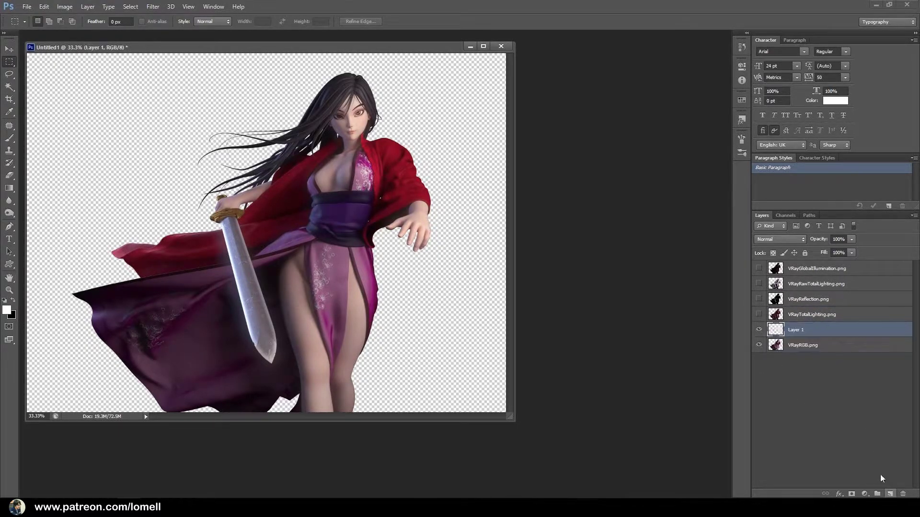
drag(813, 328, 806, 347)
double_click(794, 346)
text(BG)
key(Return)
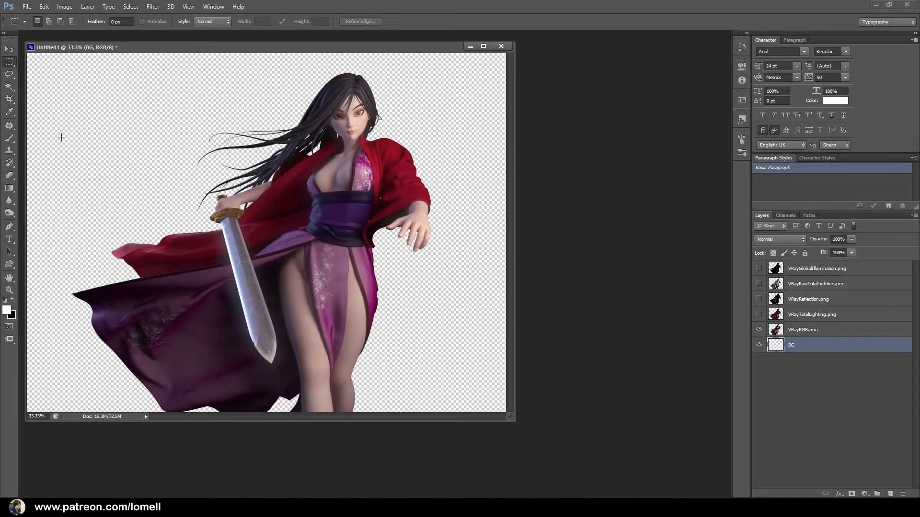
- Fill the BG layer with the gray background color 676767, and dock the floating document window as a tab
click(9, 139)
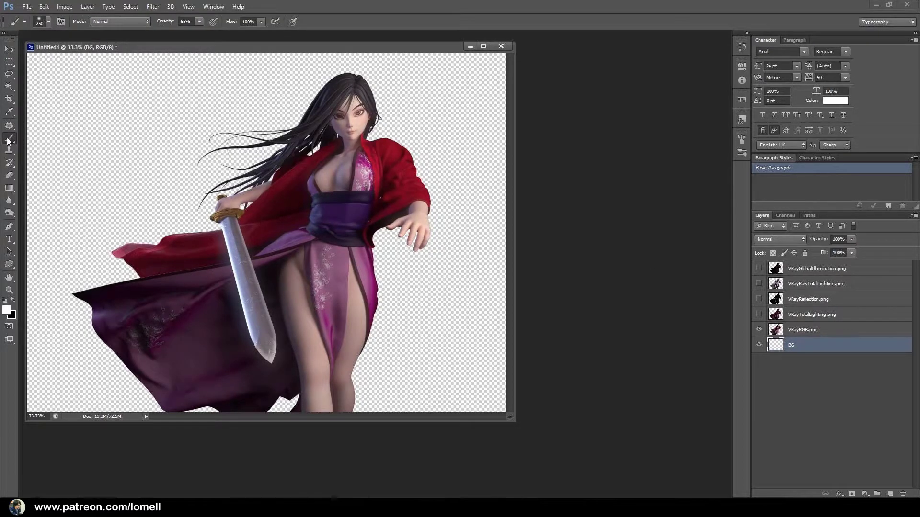
click(12, 316)
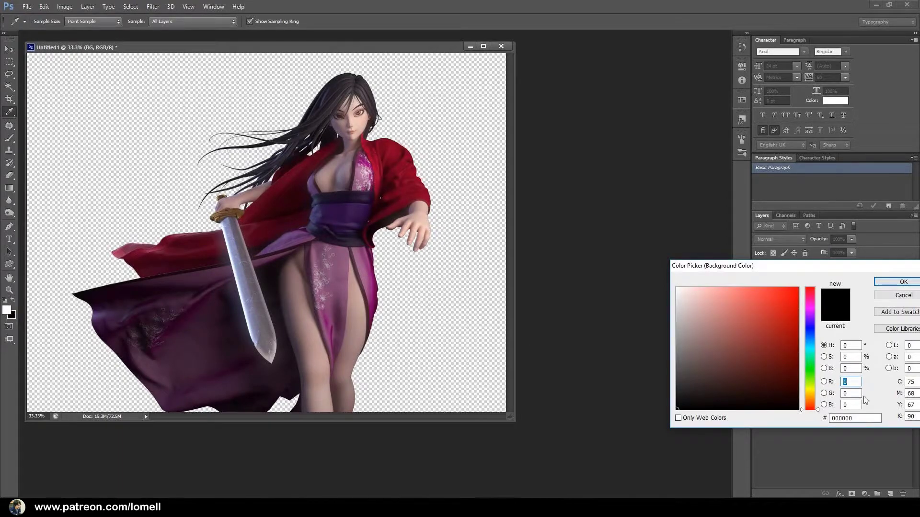
drag(856, 420, 800, 426)
text(676767)
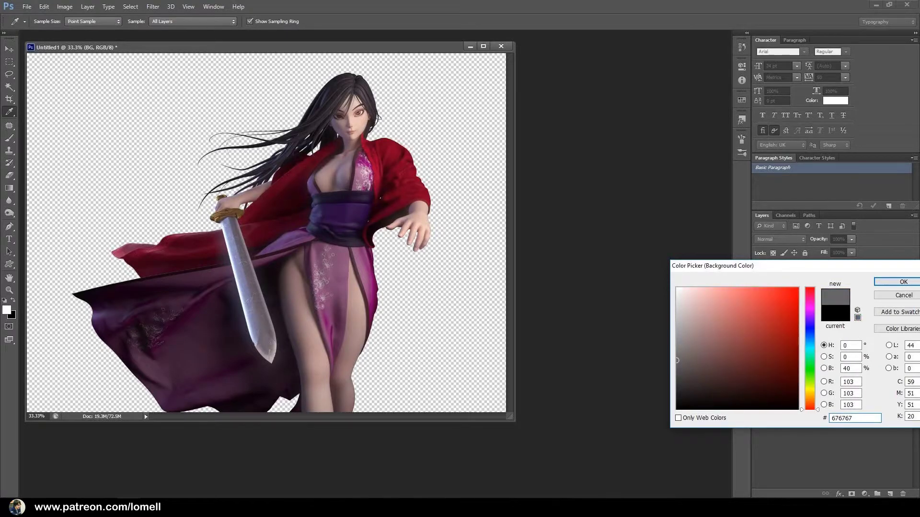
click(902, 282)
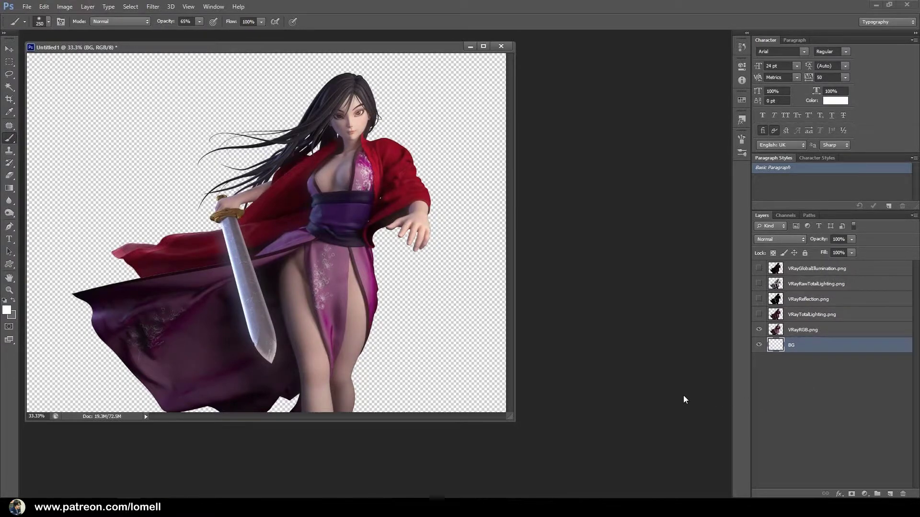
key(ctrl+BackSpace)
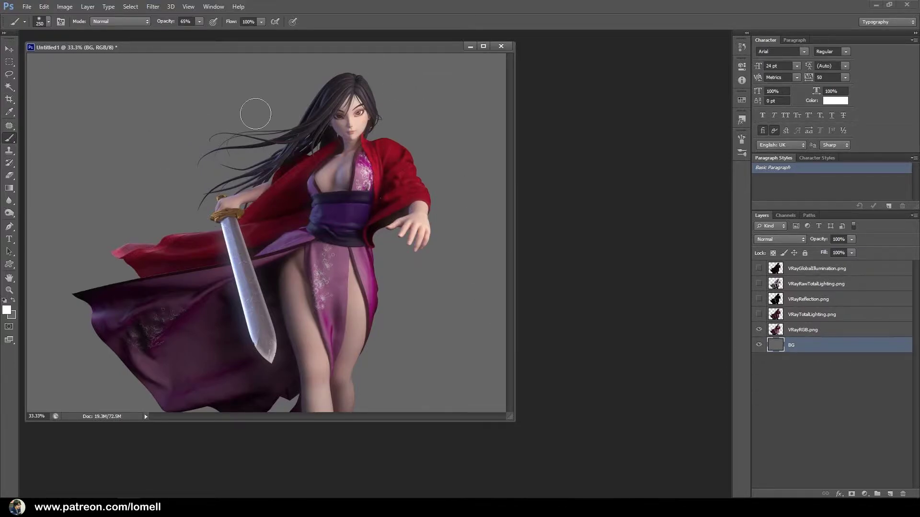
drag(358, 47, 470, 36)
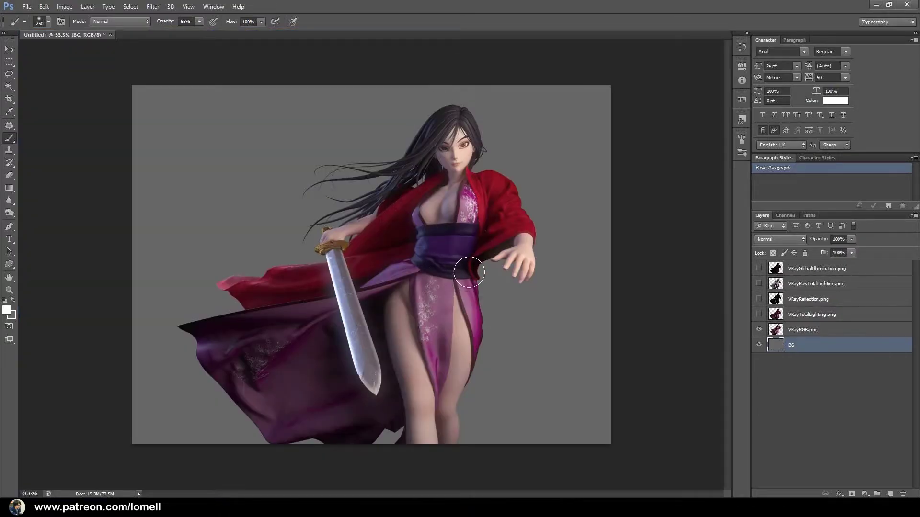
- Create a new layer directly above VRayRGB.png and name it Eye_HL
scroll(412, 240, up, 2)
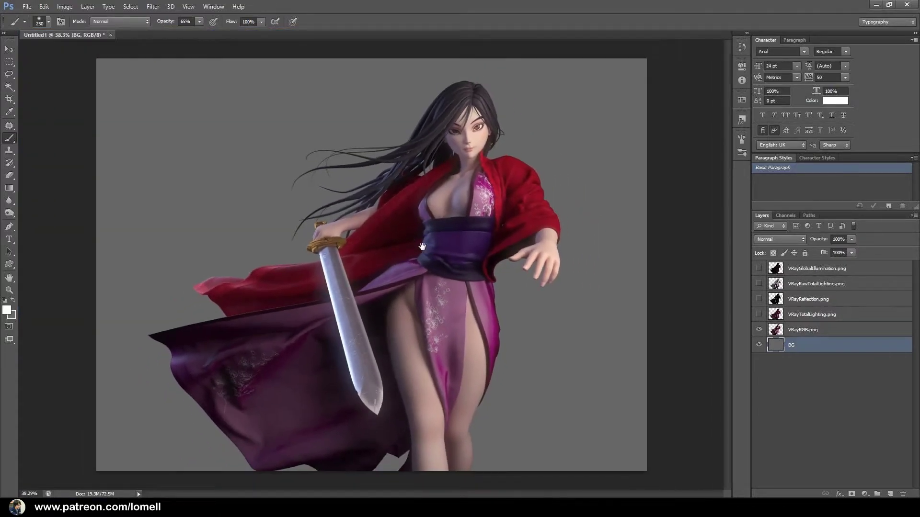
click(862, 333)
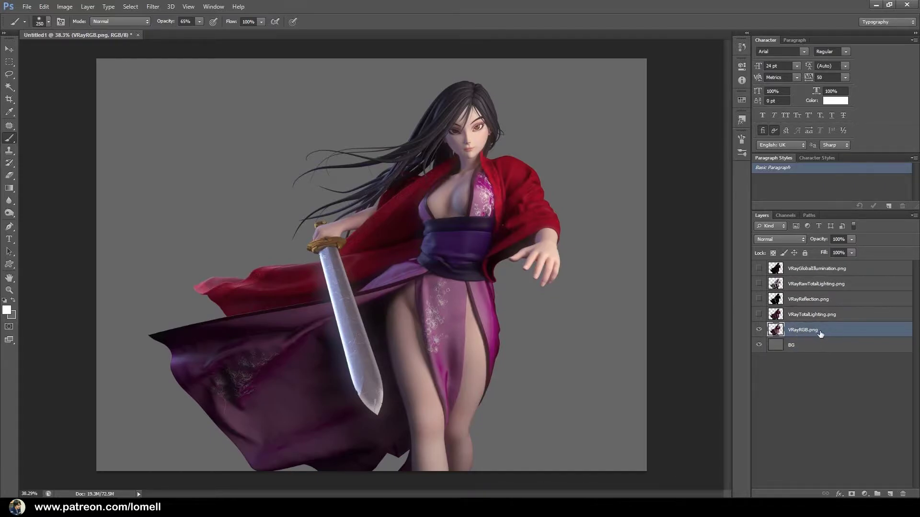
click(889, 493)
double_click(794, 331)
text(Eye_H)
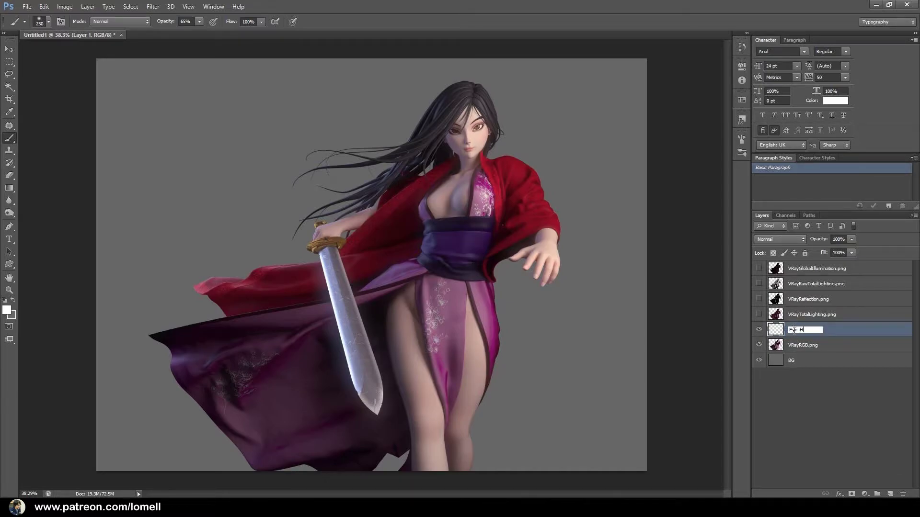
text(L)
key(Return)
- Set the brush to size 6 with a slightly higher hardness and 50% opacity for painting the eyes
drag(424, 97, 494, 144)
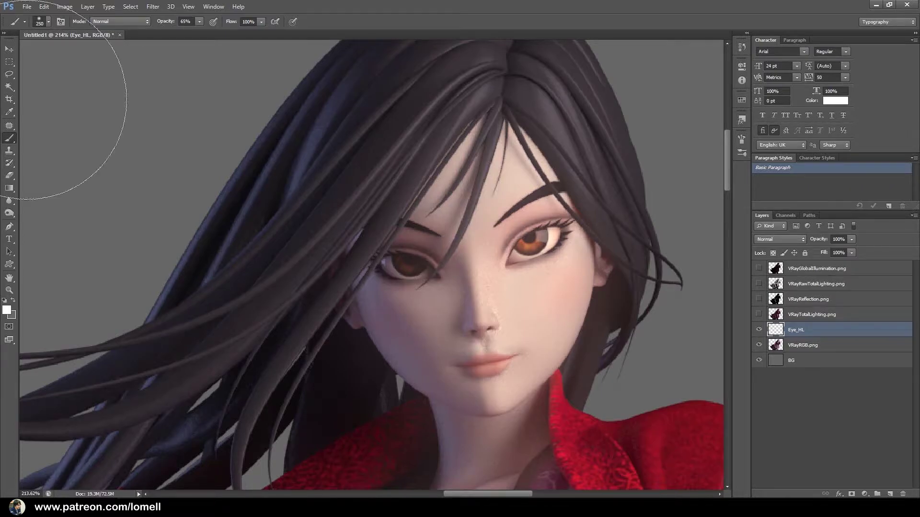
click(49, 23)
click(101, 40)
text(6)
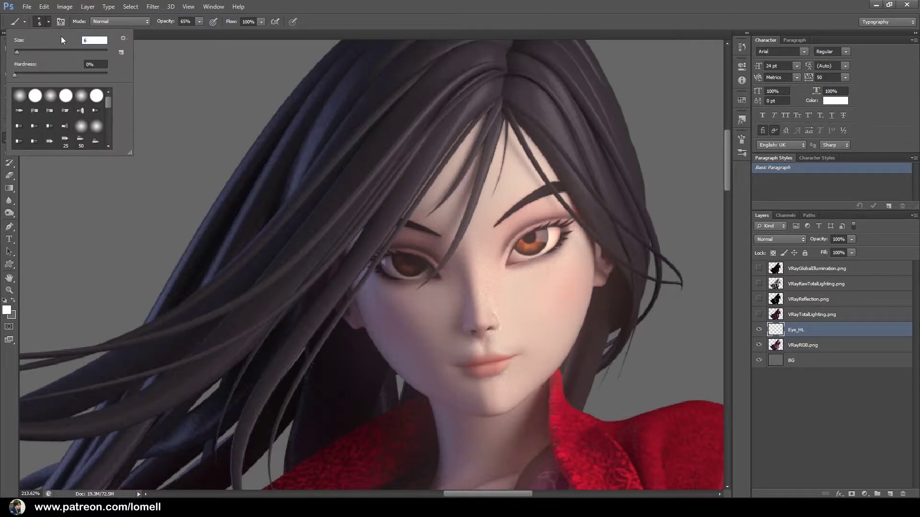
drag(14, 75, 45, 75)
click(198, 21)
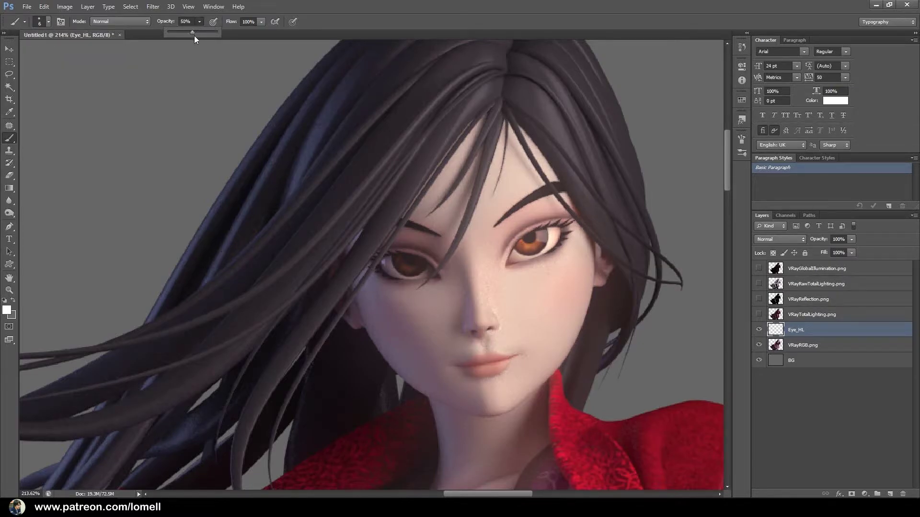
- Paint a small white highlight dot in each of the character's eyes on the Eye_HL layer
drag(419, 261, 411, 304)
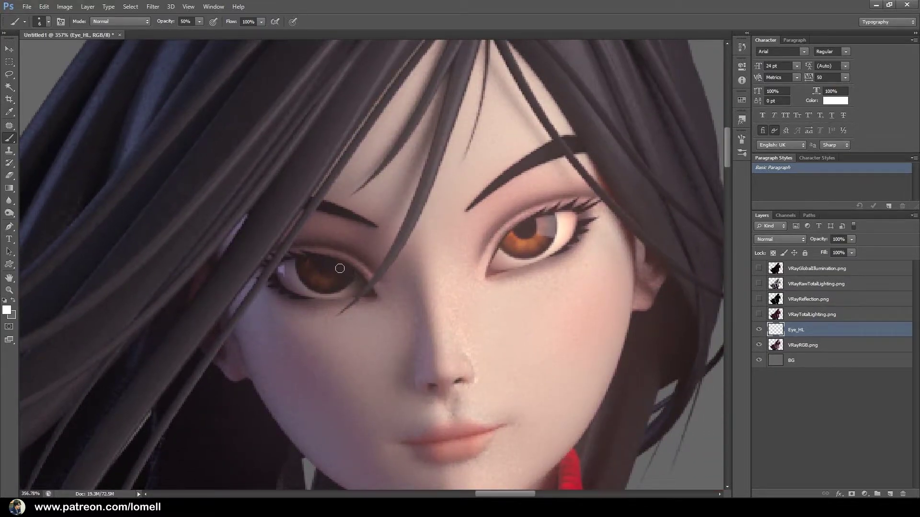
click(334, 265)
click(536, 225)
click(536, 224)
click(536, 225)
ctrl+alt+click(510, 288)
ctrl+alt+click(510, 288)
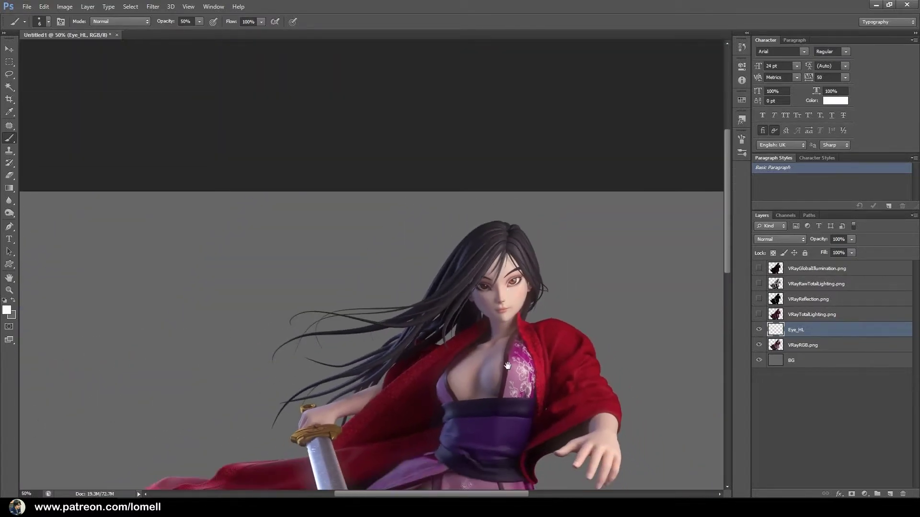
- Show the VRayTotalLighting.png layer and set it to Color Dodge blending at 30% opacity
drag(509, 385, 505, 295)
ctrl+alt+click(504, 295)
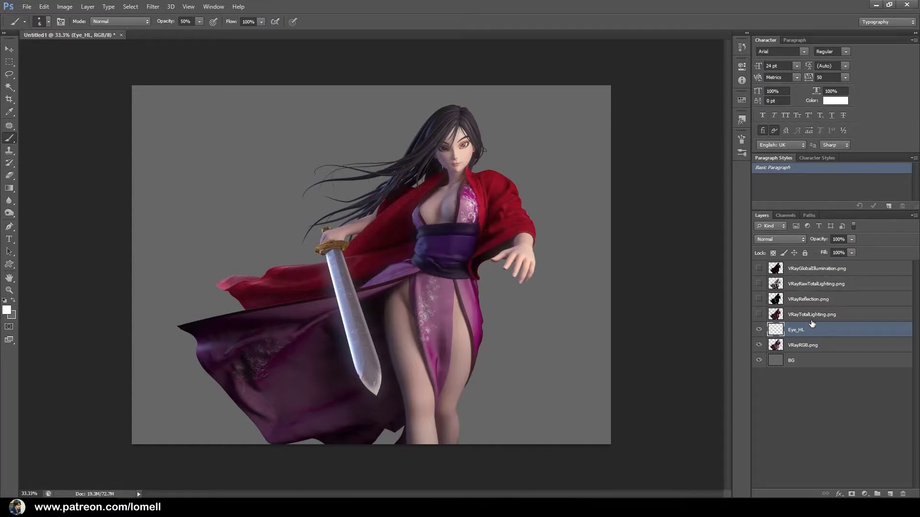
click(833, 314)
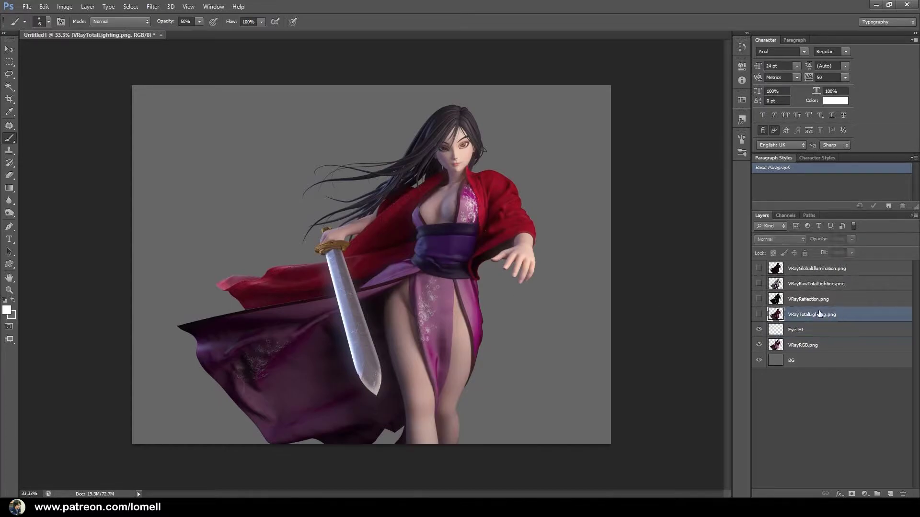
click(759, 314)
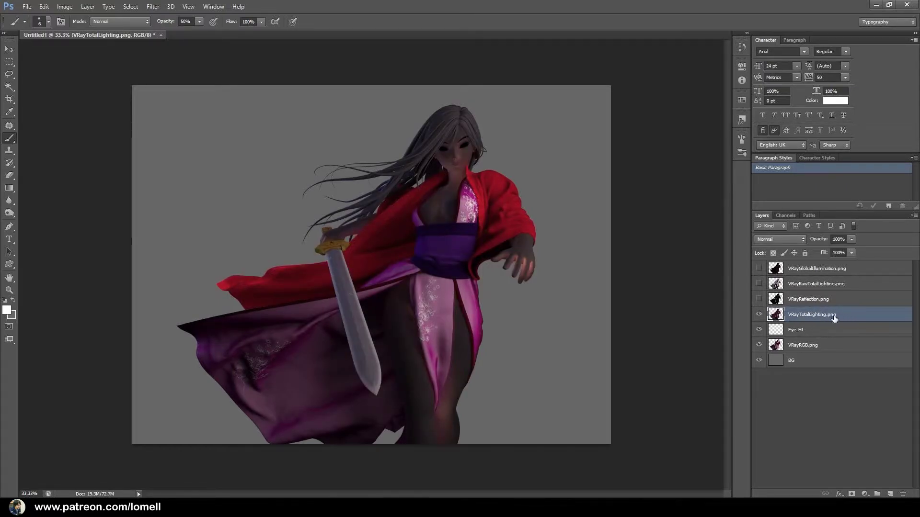
click(777, 242)
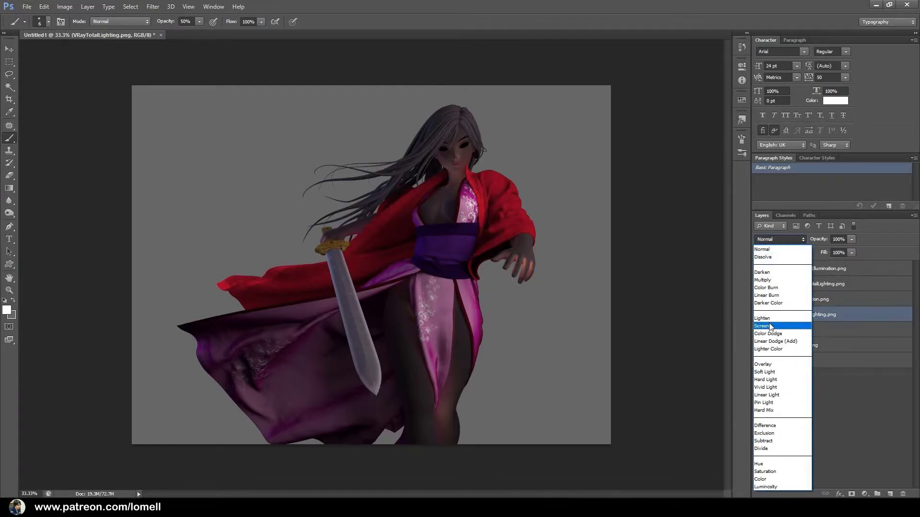
click(772, 334)
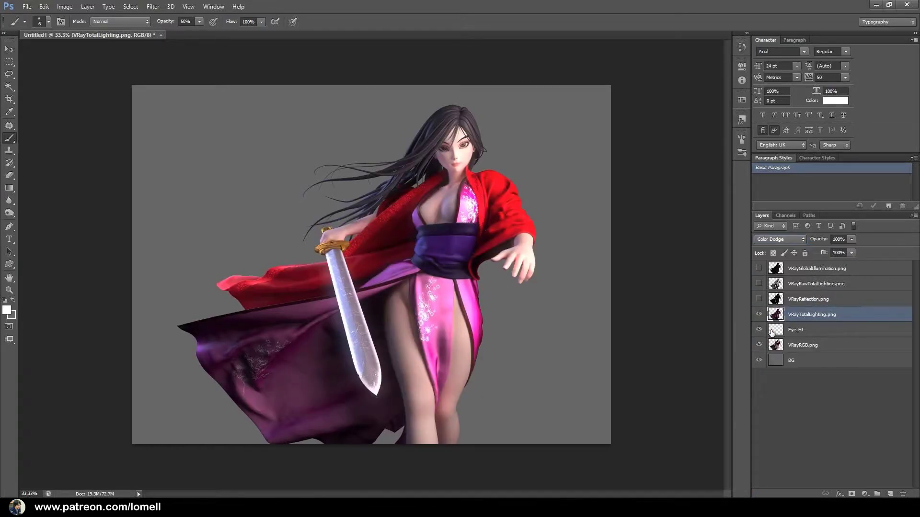
click(842, 239)
text(30)
key(Return)
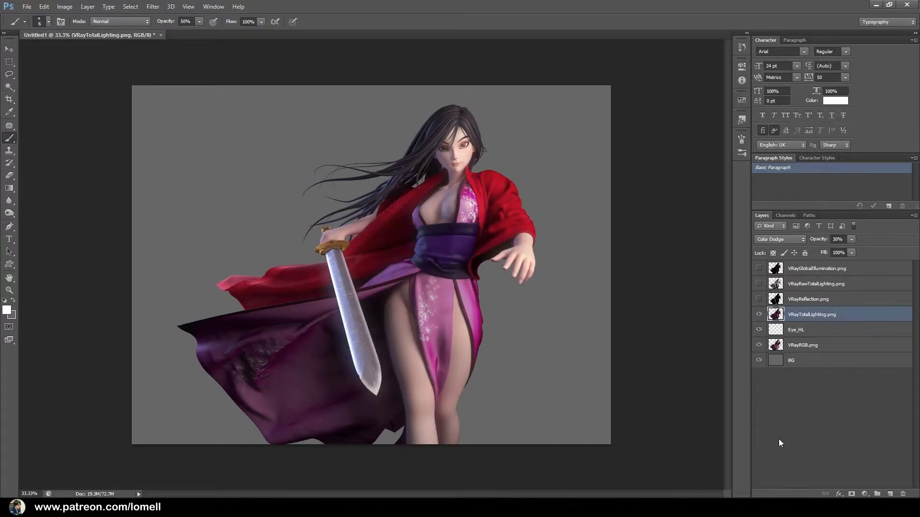
- Show the VRayReflection.png layer and blend it with Color Dodge at 30% opacity
click(837, 299)
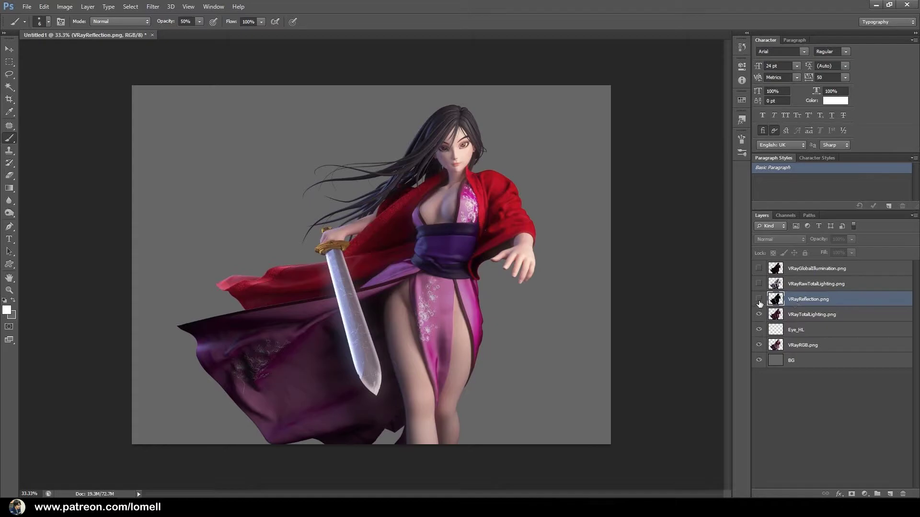
click(759, 300)
click(775, 239)
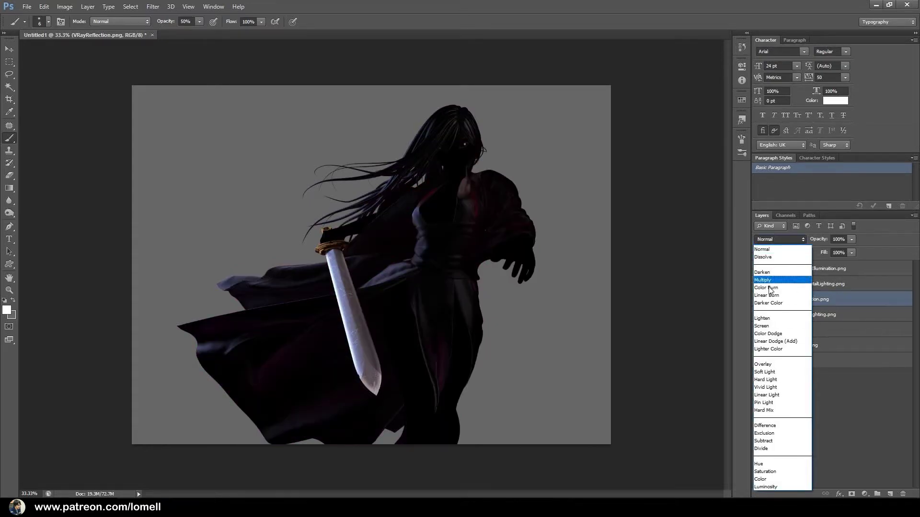
click(771, 333)
click(839, 239)
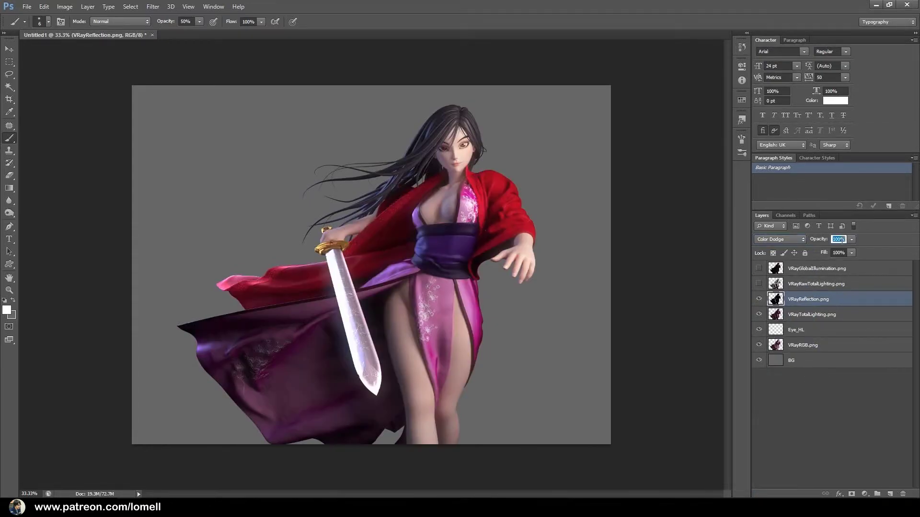
text(30)
key(Return)
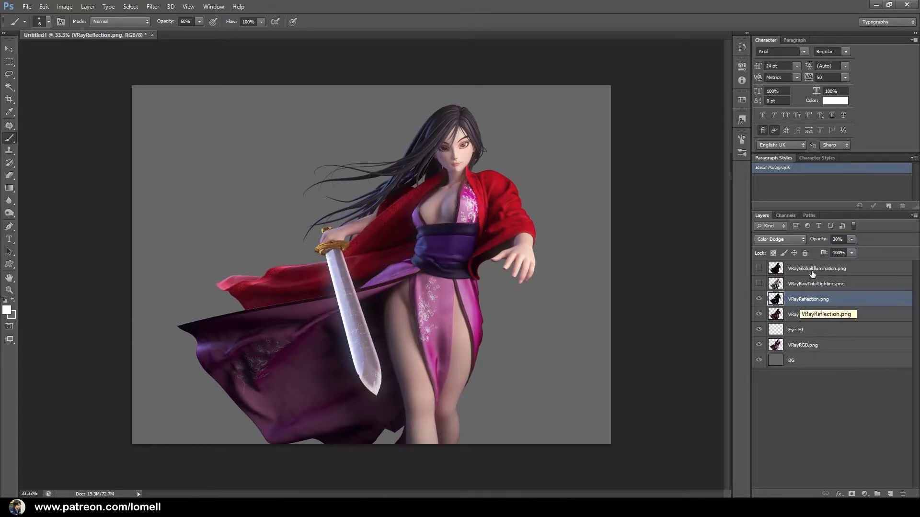
- Move VRayGlobalIllumination.png directly above VRayReflection.png, show it, and set it to Screen blending at 50% opacity
click(791, 268)
drag(791, 269, 814, 290)
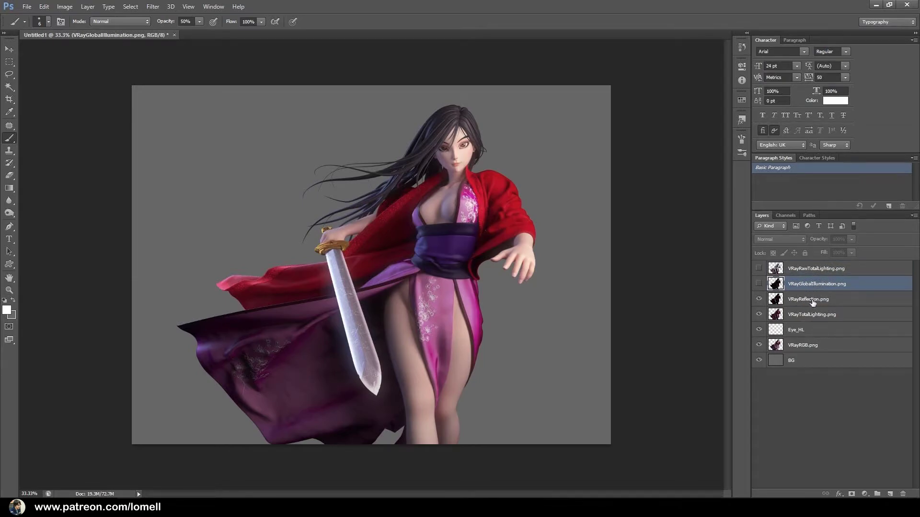
click(759, 285)
click(769, 240)
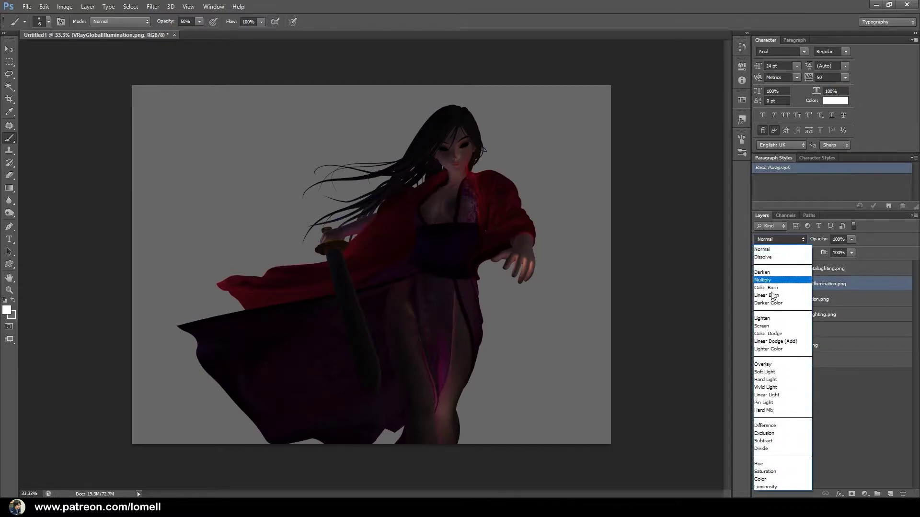
click(764, 328)
click(838, 239)
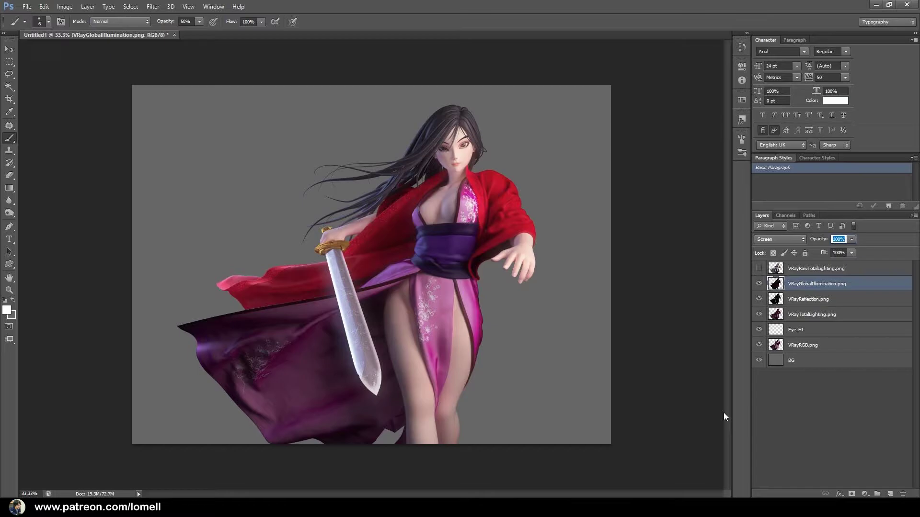
text(50)
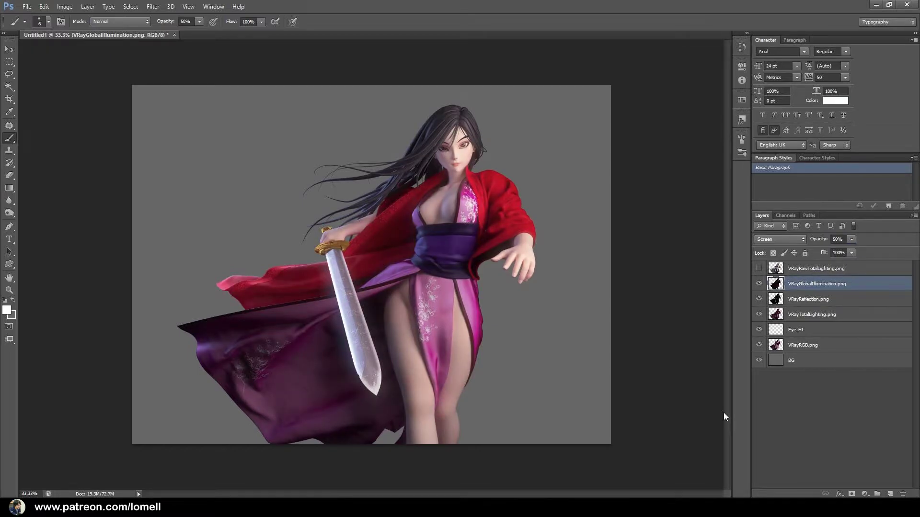
- Show the VRayRawTotalLighting.png layer and set it to Color Burn blending at 21% opacity
click(758, 268)
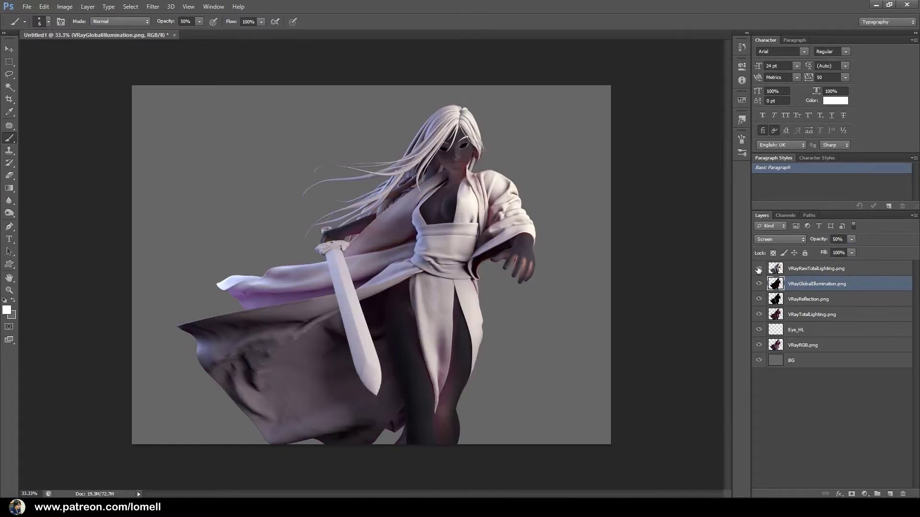
click(827, 269)
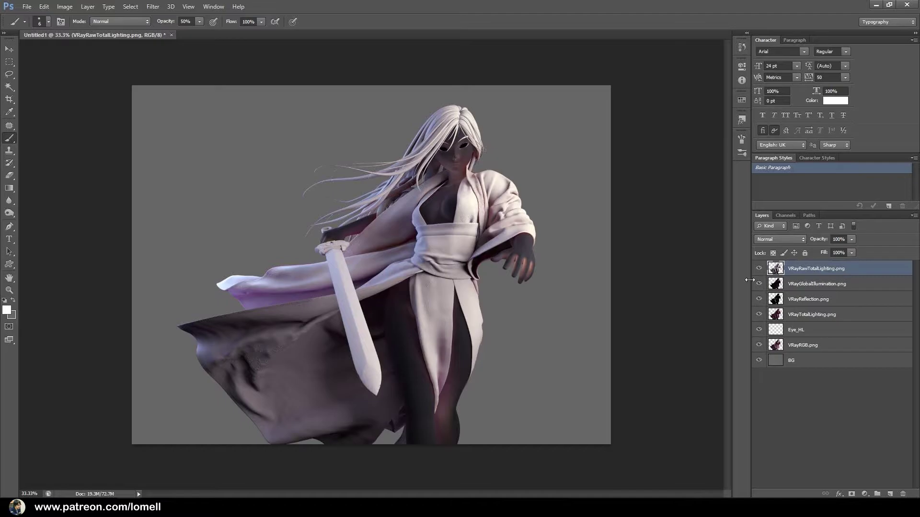
click(780, 239)
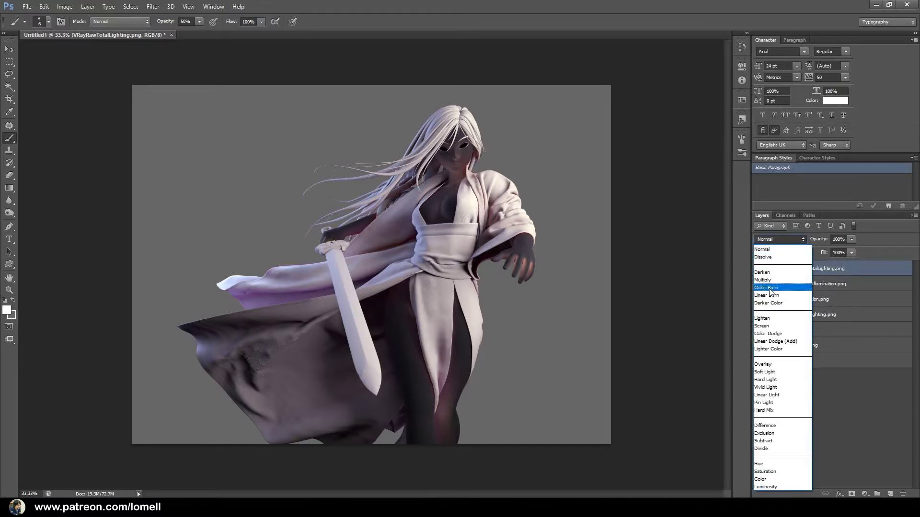
click(768, 288)
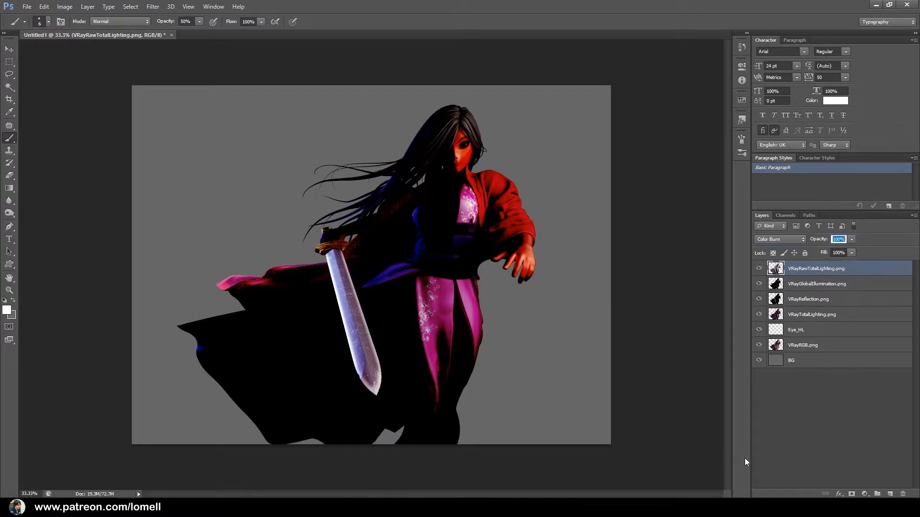
text(21)
key(Return)
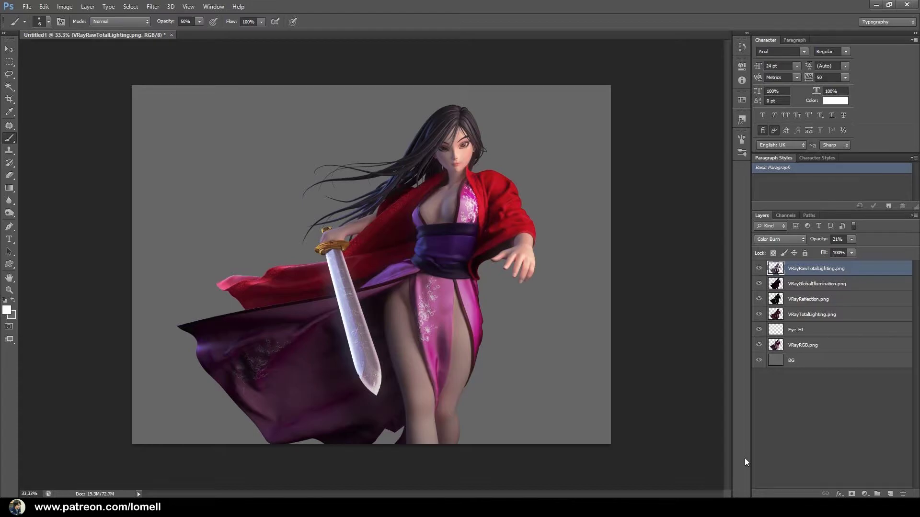
- Compare the sword blade up close with the VRayReflection.png layer hidden and shown
drag(335, 302, 384, 313)
drag(414, 362, 417, 315)
click(833, 300)
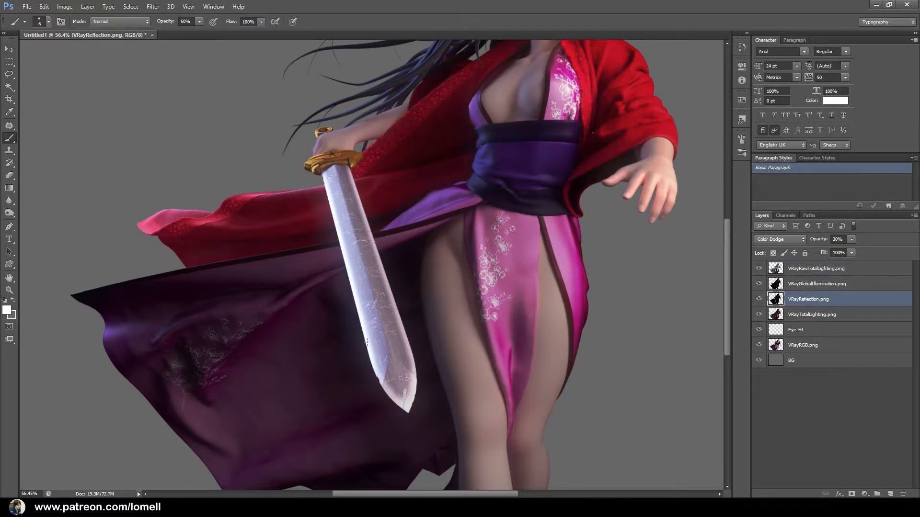
click(759, 302)
click(759, 301)
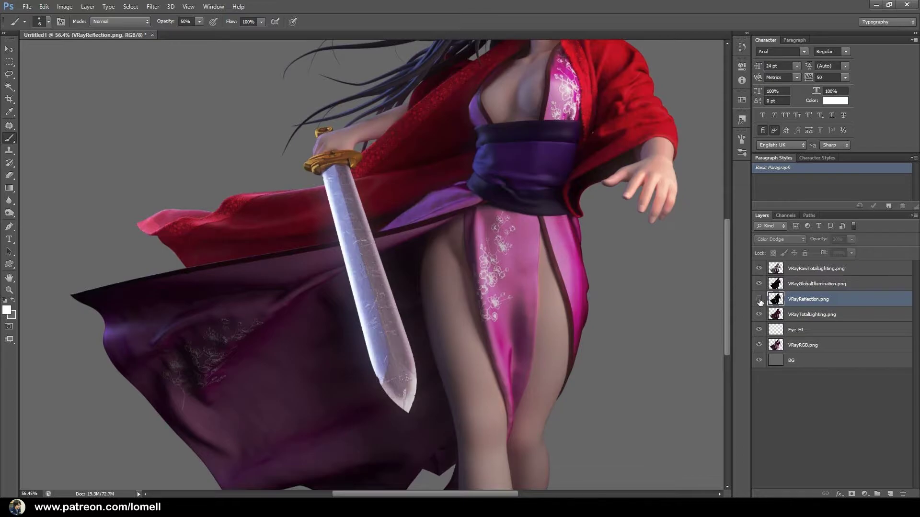
click(760, 300)
click(759, 300)
click(759, 301)
click(759, 300)
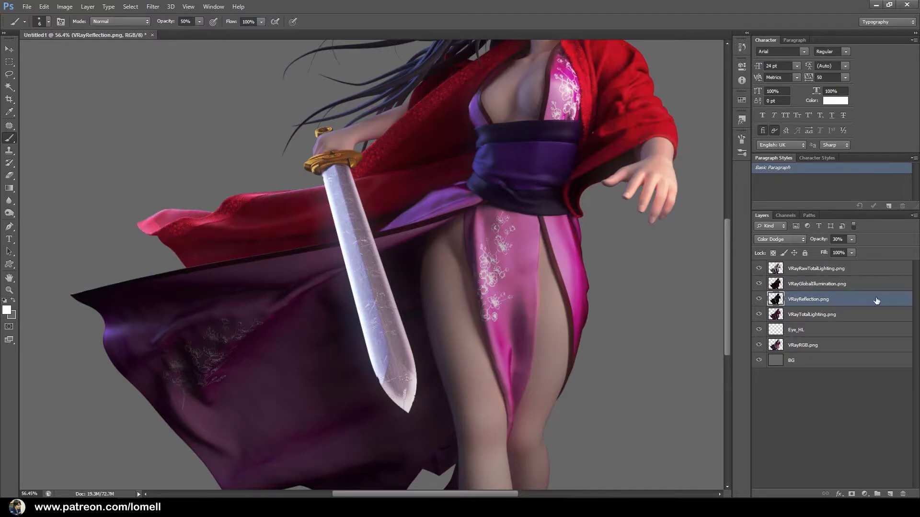
- Add a layer mask to VRayReflection.png and make the mask active for painting
click(851, 494)
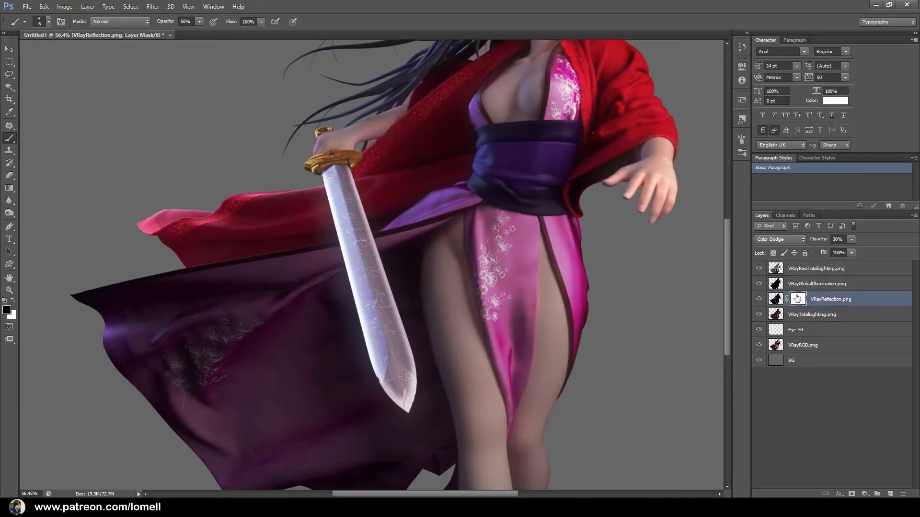
click(773, 300)
click(797, 300)
- Set the brush to 0% hardness and a size of 150 px for painting the mask
click(48, 22)
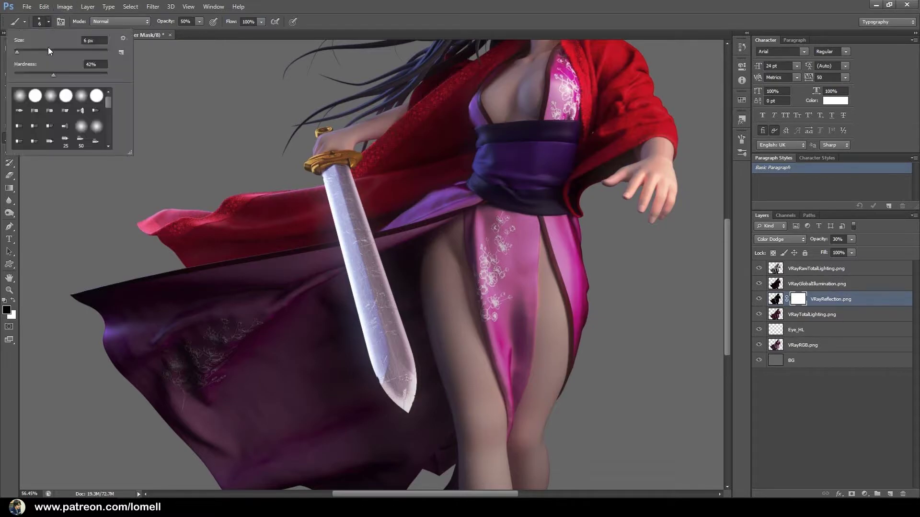
drag(53, 74, 2, 78)
key(Return)
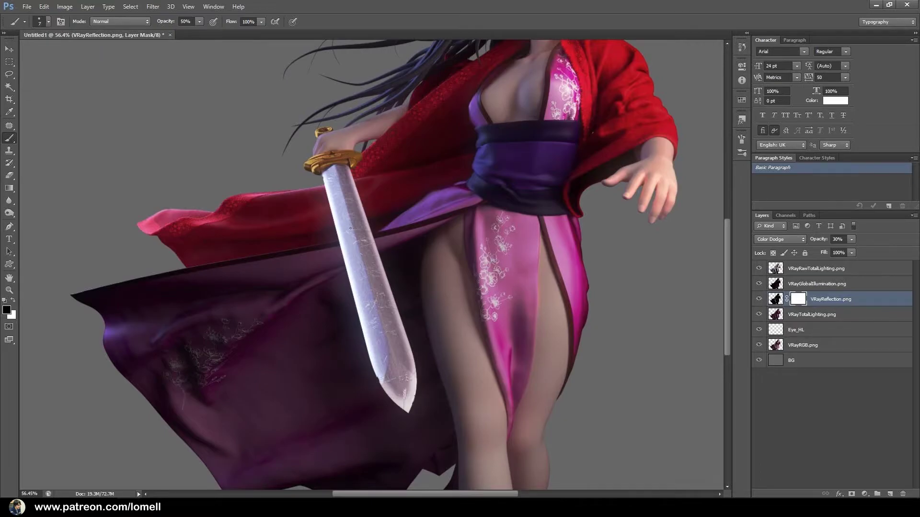
key(bracketright)
key(bracketright)
key(bracketright)
click(49, 22)
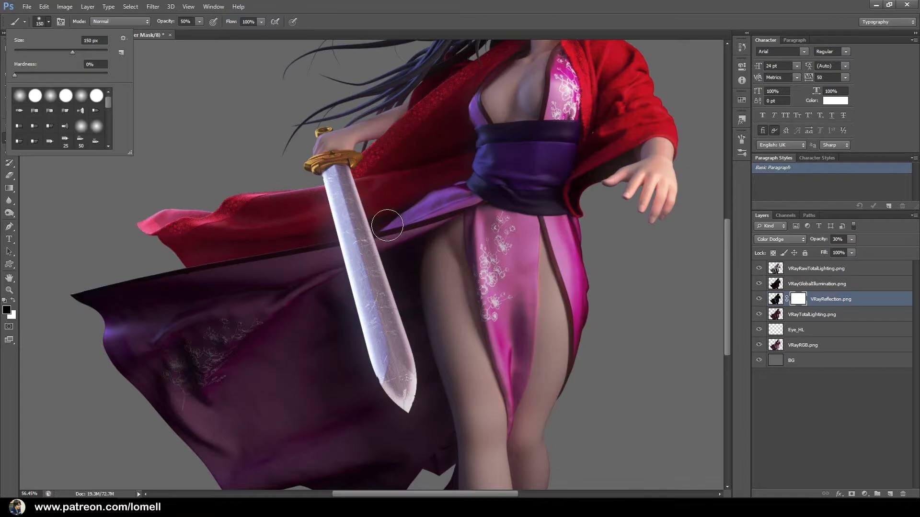
key(space)
click(384, 227)
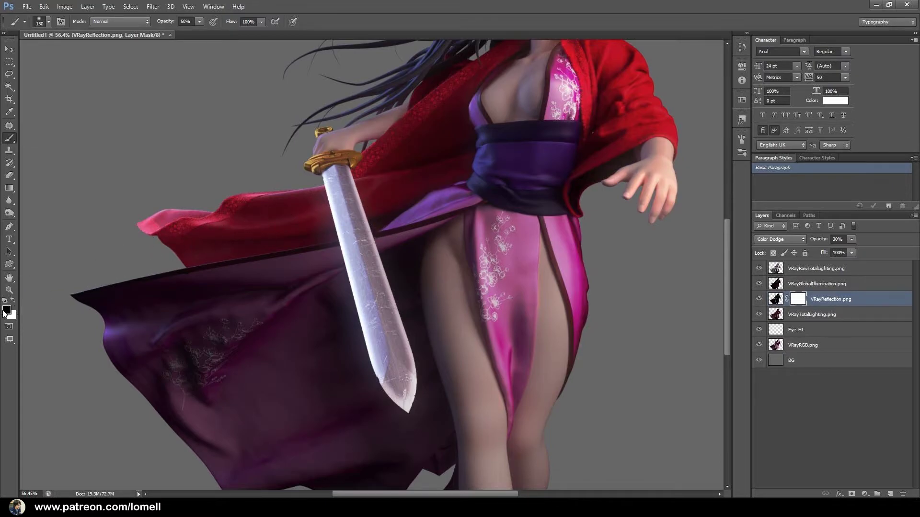
- Paint with black (000000) along the sword blade on the VRayReflection.png mask to reduce its reflection
click(8, 311)
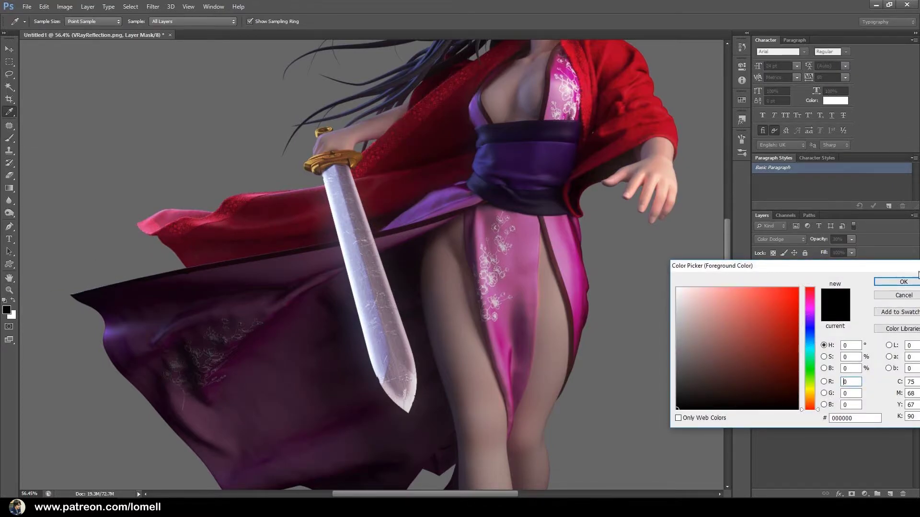
click(903, 283)
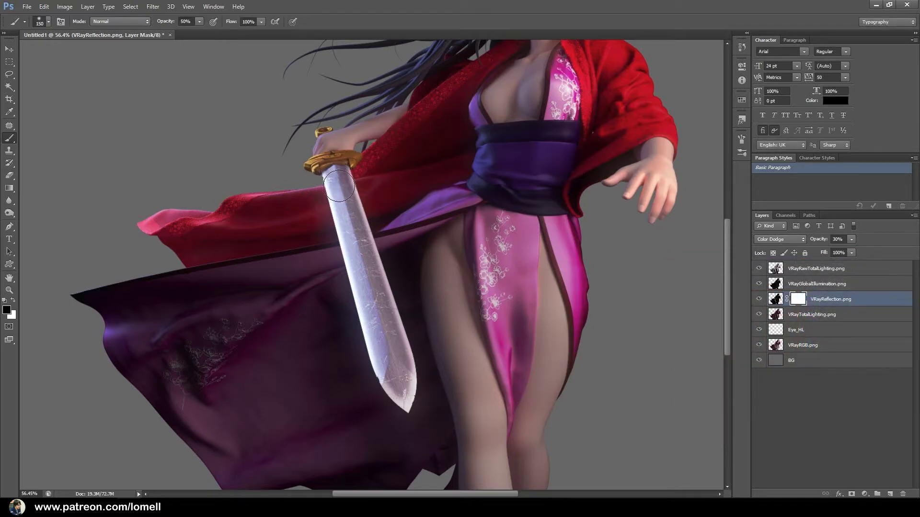
mouse_move(348, 211)
mouse_down()
mouse_move(375, 332)
mouse_move(399, 387)
mouse_up()
mouse_move(339, 185)
mouse_down()
mouse_move(399, 398)
mouse_move(404, 387)
mouse_up()
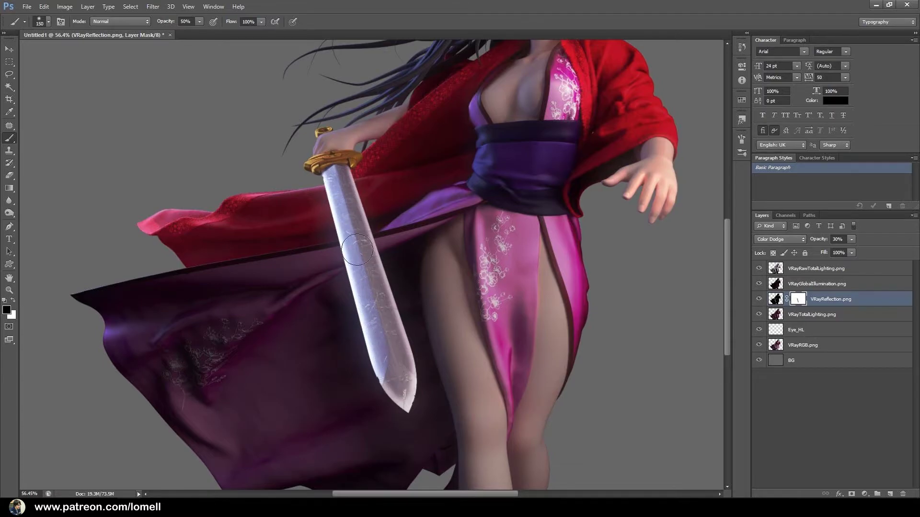
drag(339, 184, 399, 391)
- Compare the composite with VRayRawTotalLighting.png hidden and shown, and inspect the character's face, robe and sword
drag(574, 174, 522, 289)
scroll(515, 273, down, 1)
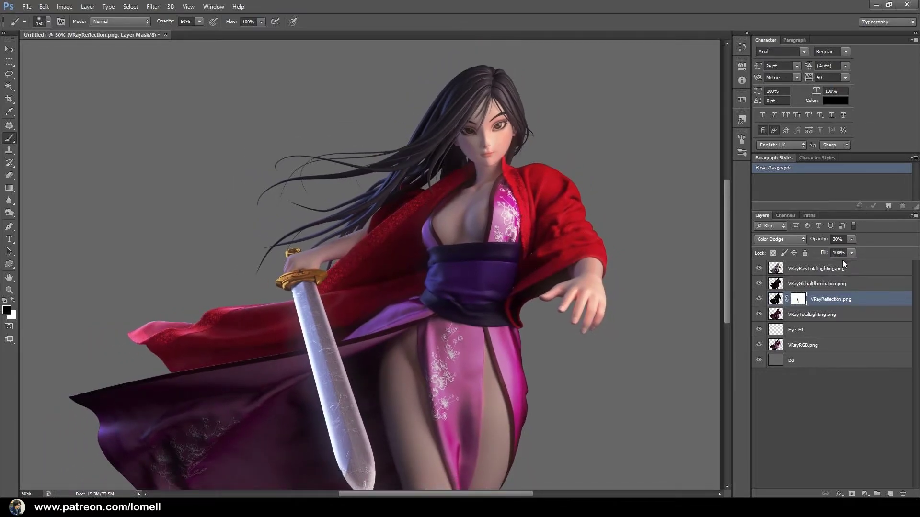
click(831, 269)
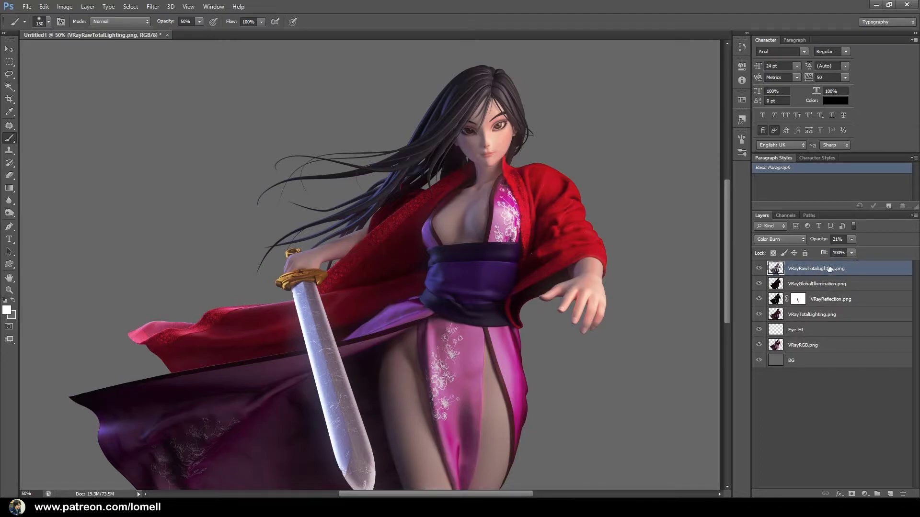
click(759, 267)
click(759, 267)
scroll(503, 127, up, 2)
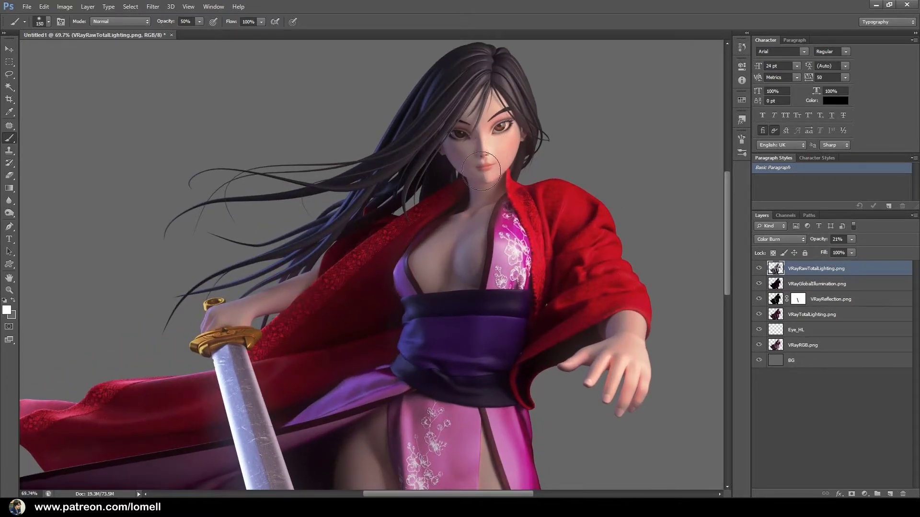
drag(432, 286, 434, 230)
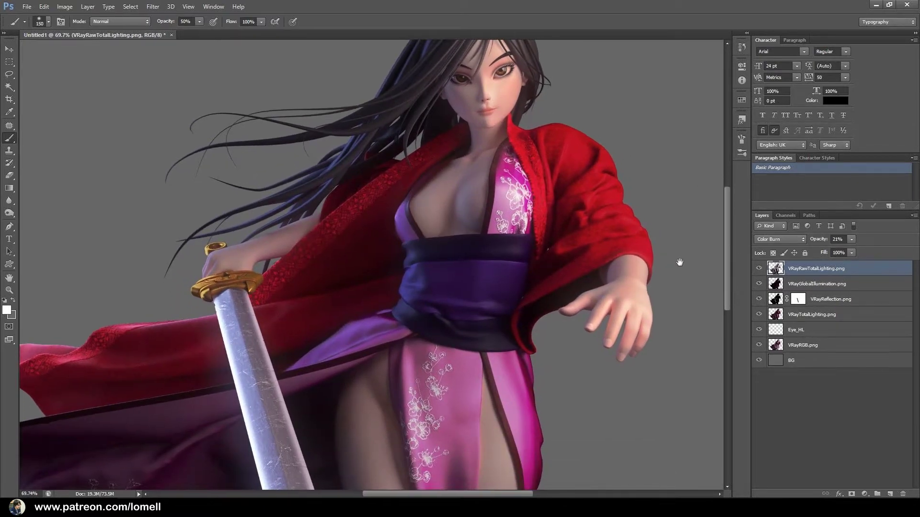
drag(665, 260, 607, 231)
drag(403, 392, 410, 339)
drag(436, 289, 437, 337)
drag(507, 323, 496, 315)
alt+click(496, 315)
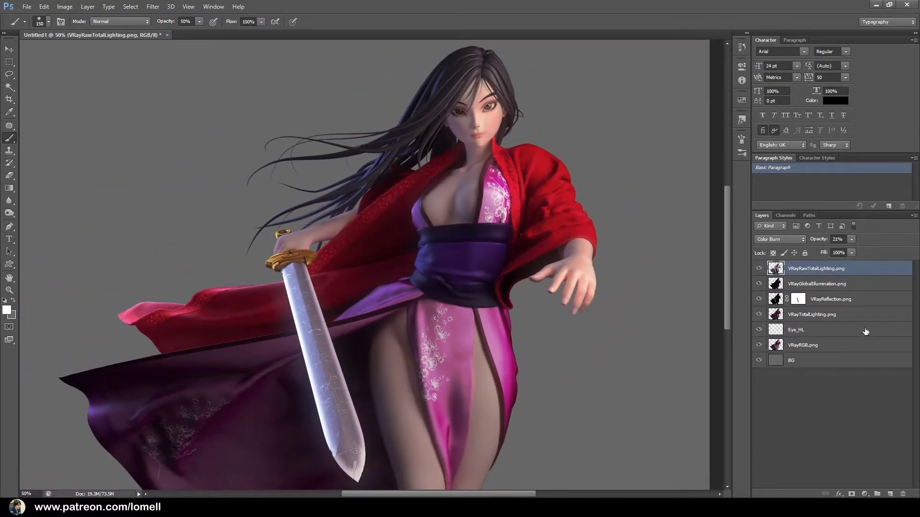
- Add a layer mask to VRayRawTotalLighting.png and paint it black over the character's face at 23% brush opacity
click(851, 494)
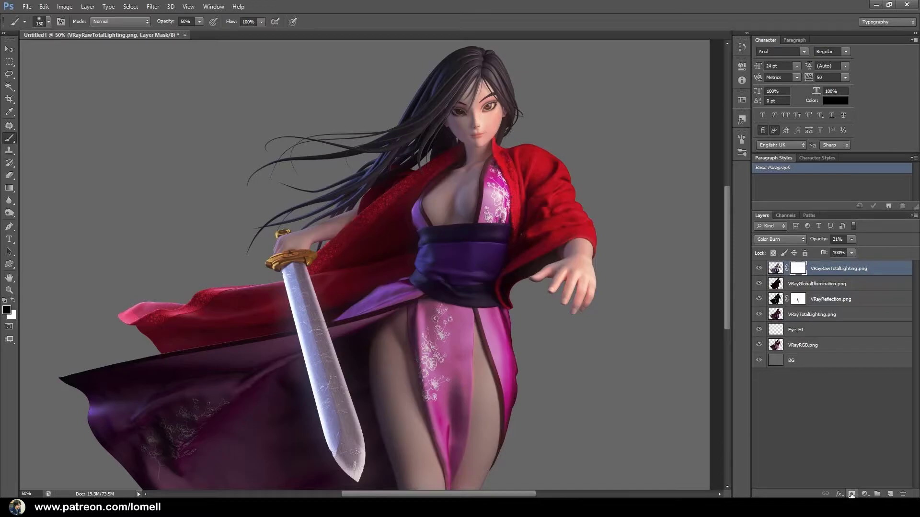
scroll(488, 115, up, 5)
key(bracketright)
key(bracketright)
drag(479, 105, 497, 166)
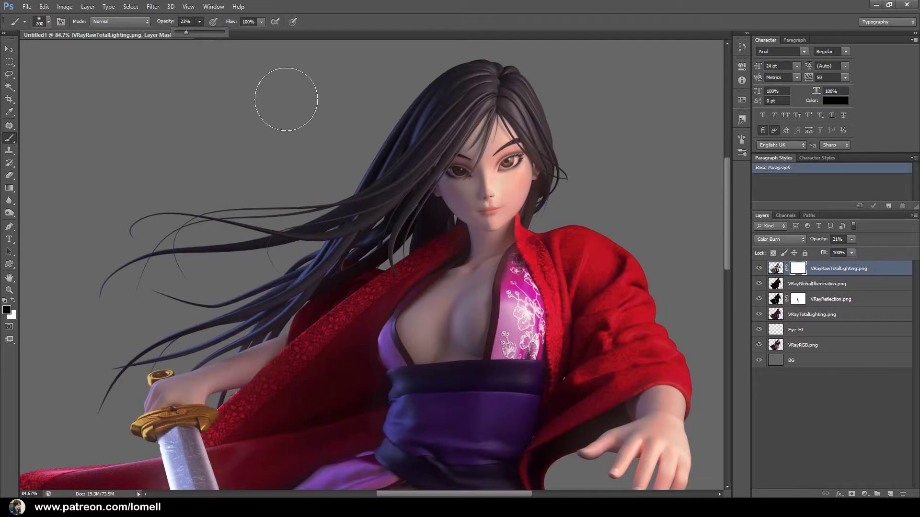
click(499, 195)
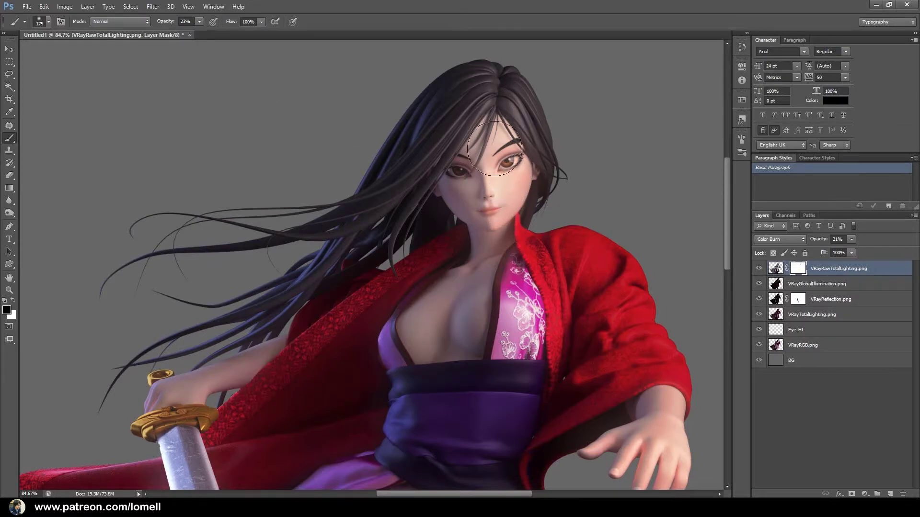
- Paint the VRayRawTotalLighting.png mask over the chest with a 150 px brush and over the red sleeve with a larger one
key(bracketleft)
key(bracketleft)
mouse_move(407, 318)
mouse_down()
mouse_move(429, 316)
mouse_move(416, 349)
mouse_move(458, 287)
mouse_move(419, 339)
mouse_up()
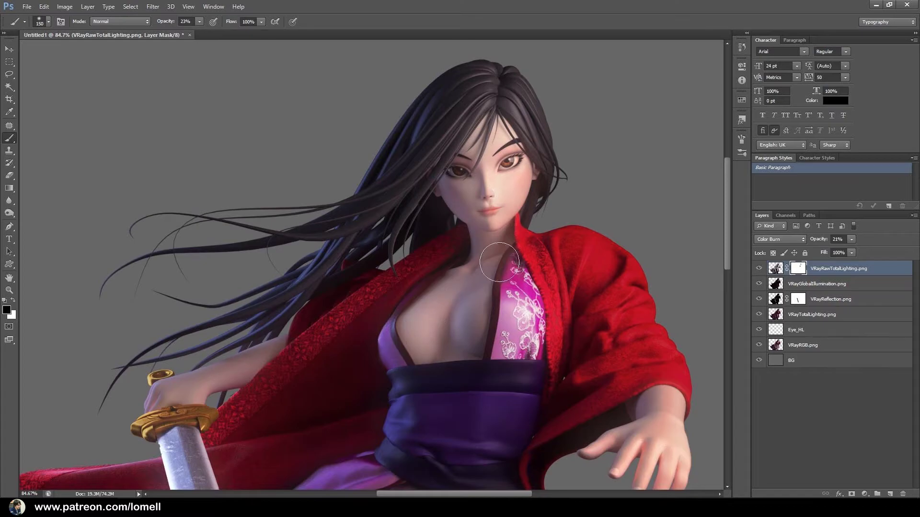
key(bracketright)
key(bracketright)
key(bracketright)
key(bracketright)
mouse_move(631, 356)
mouse_down()
mouse_move(631, 338)
mouse_move(625, 363)
mouse_up()
- Paint the VRayRawTotalLighting.png mask over the hand and forearm holding the sword using a 100 px brush
drag(623, 367, 570, 244)
key(bracketleft)
key(bracketleft)
key(bracketleft)
key(bracketleft)
key(bracketleft)
key(bracketleft)
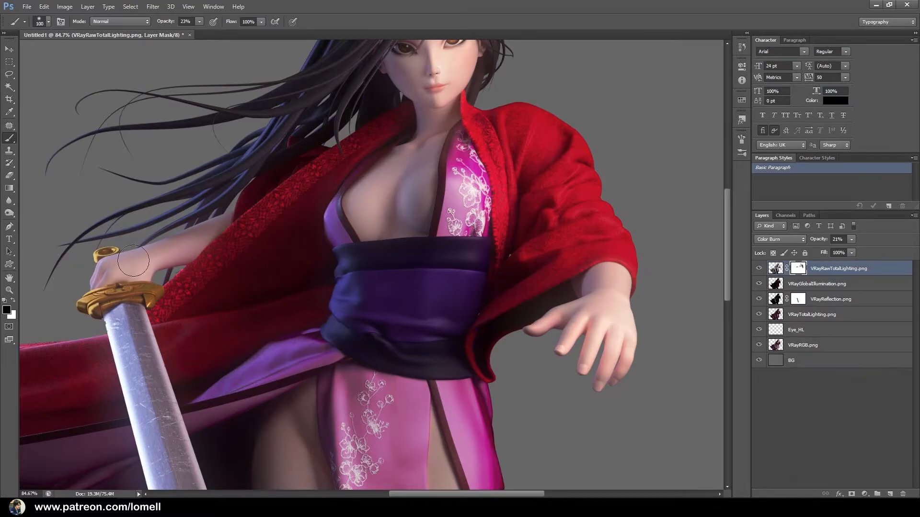
key(bracketright)
key(bracketright)
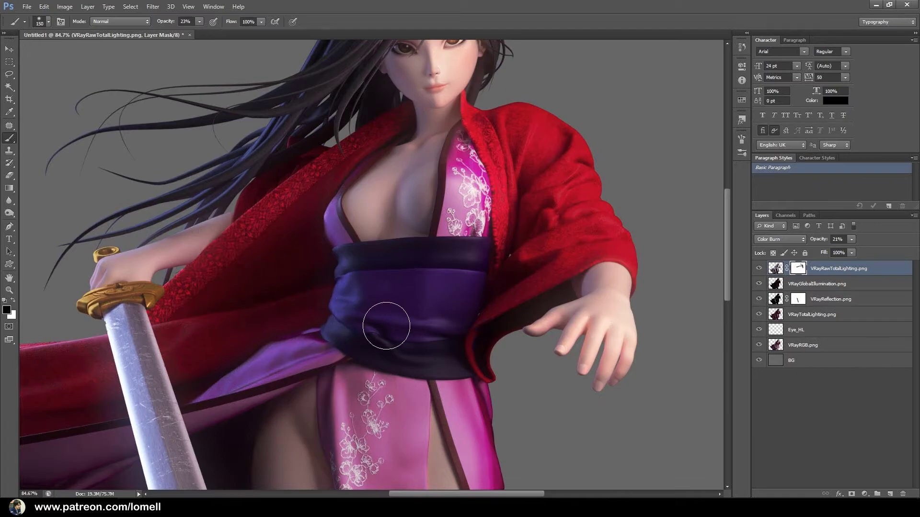
- Paint the VRayRawTotalLighting.png mask over the pink skirt panels and the leg between them with a brush of 250 px or more
scroll(395, 327, down, 1)
drag(423, 401, 446, 252)
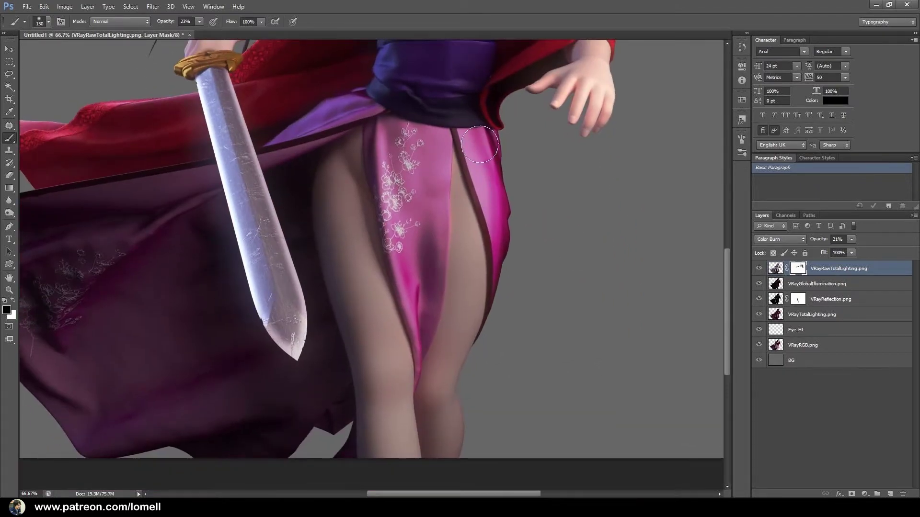
key(bracketright)
key(bracketright)
key(bracketright)
key(bracketright)
mouse_move(461, 219)
mouse_down()
mouse_move(461, 349)
mouse_move(462, 255)
mouse_move(452, 338)
mouse_move(455, 158)
mouse_move(462, 222)
mouse_move(450, 242)
mouse_up()
key(bracketleft)
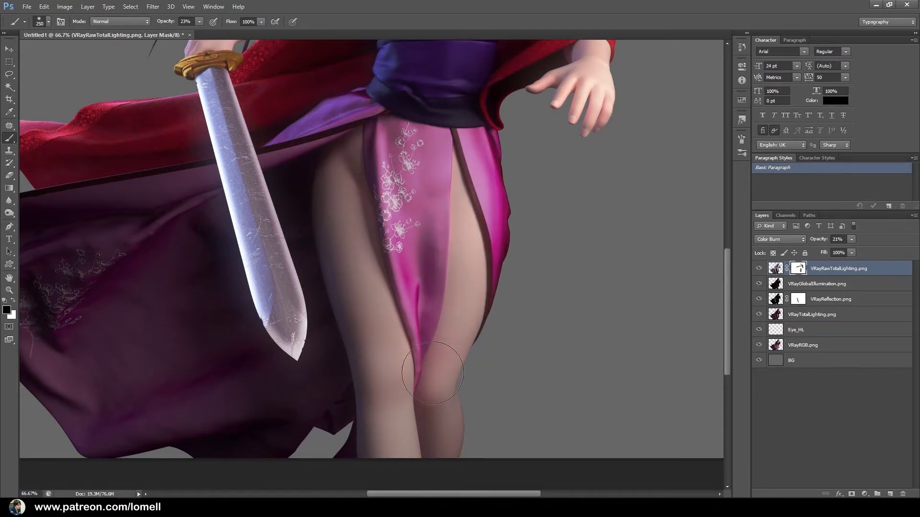
click(439, 248)
- Paint the mask along the character's bare legs with brush sizes from 175 to 300 px
key(bracketleft)
key(bracketleft)
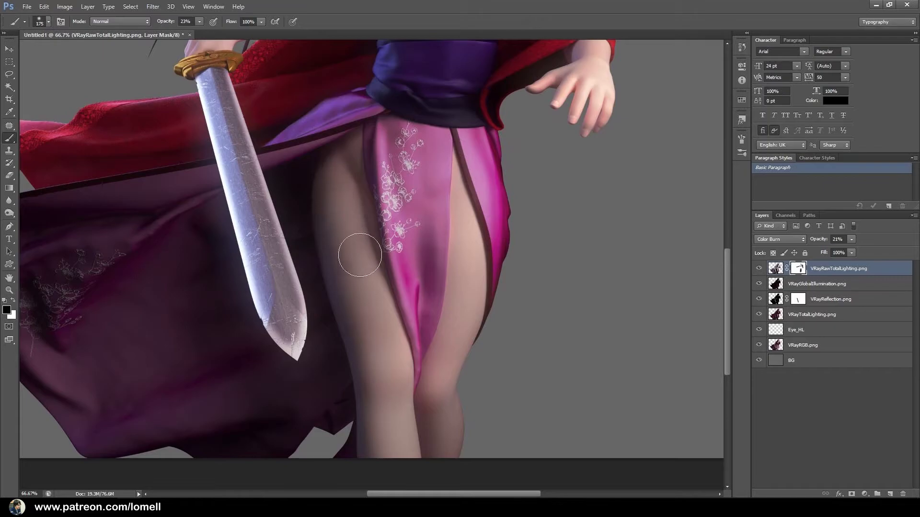
mouse_move(404, 393)
mouse_down()
mouse_move(392, 388)
mouse_move(335, 217)
mouse_move(392, 338)
mouse_move(364, 268)
mouse_up()
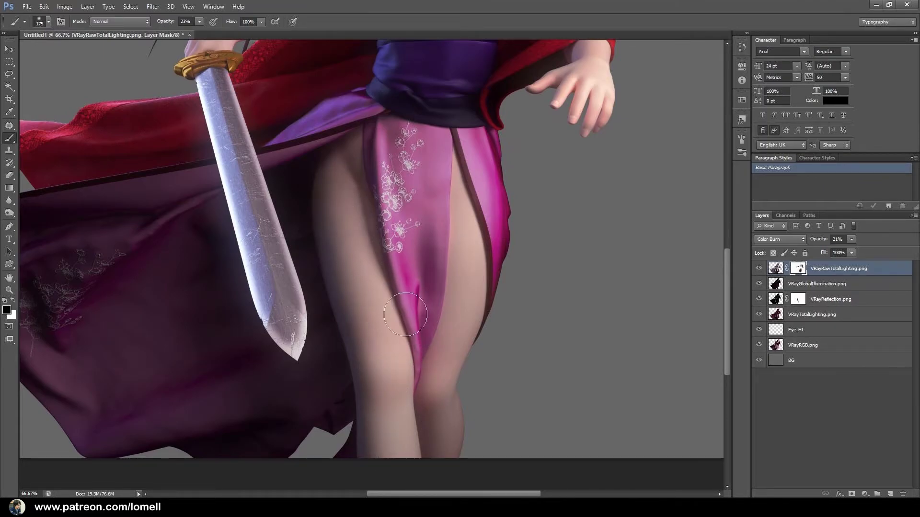
key(bracketright)
key(bracketright)
key(bracketright)
key(bracketleft)
key(bracketleft)
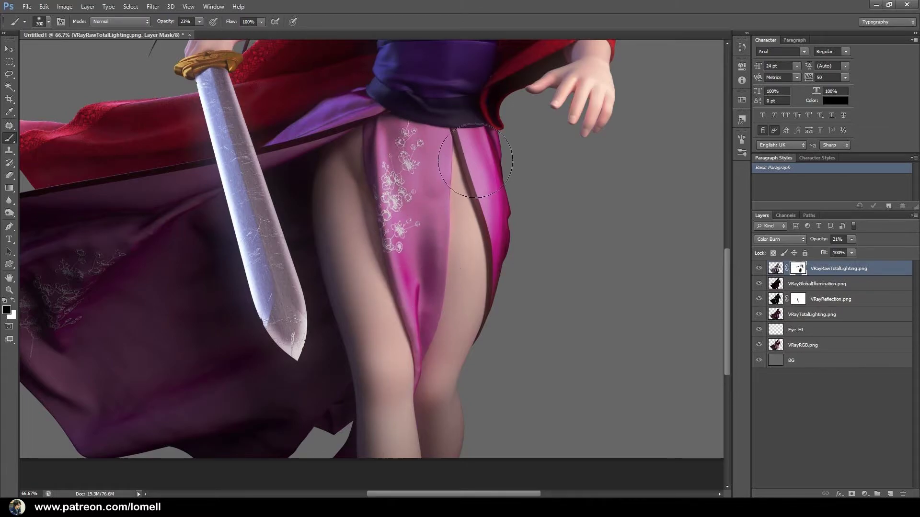
mouse_move(401, 316)
mouse_down()
mouse_move(406, 349)
mouse_move(466, 449)
mouse_up()
- Compare the composite with VRayRawTotalLighting.png hidden and shown, and paint its mask over the billowing purple cloth with a 200 px brush
drag(500, 298, 576, 236)
drag(389, 351, 405, 298)
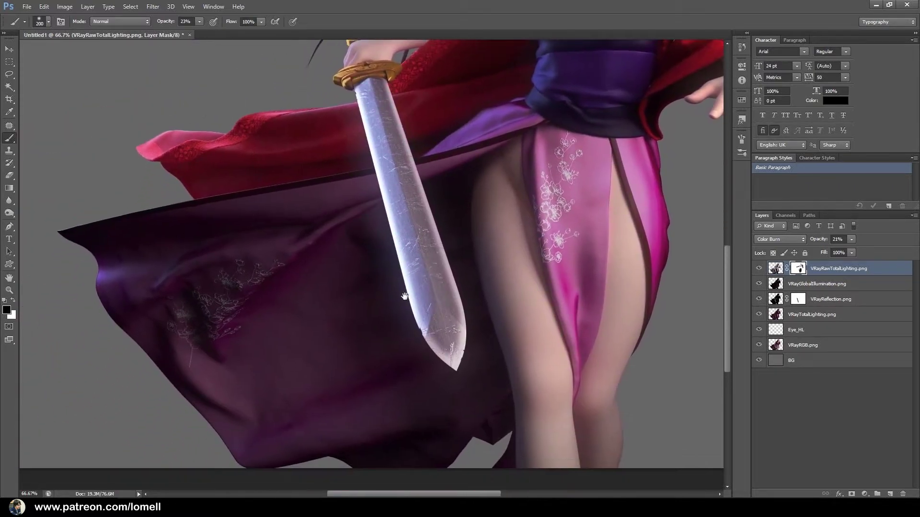
drag(467, 308, 445, 321)
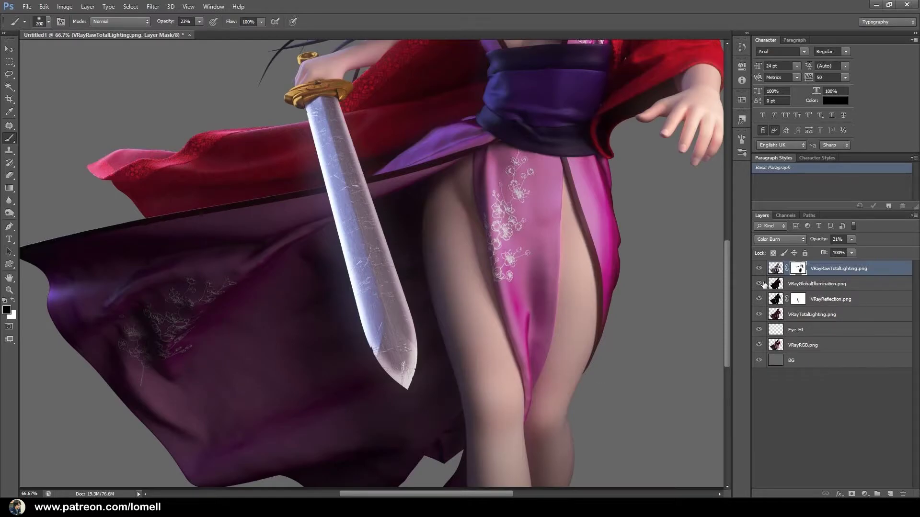
click(758, 268)
click(758, 268)
mouse_move(62, 301)
mouse_down()
mouse_move(139, 364)
mouse_move(175, 421)
mouse_move(191, 421)
mouse_move(160, 411)
mouse_move(177, 444)
mouse_move(190, 413)
mouse_move(268, 429)
mouse_move(280, 420)
mouse_move(219, 364)
mouse_move(188, 379)
mouse_move(182, 370)
mouse_move(221, 362)
mouse_up()
key(bracketleft)
key(bracketleft)
key(bracketleft)
key(bracketleft)
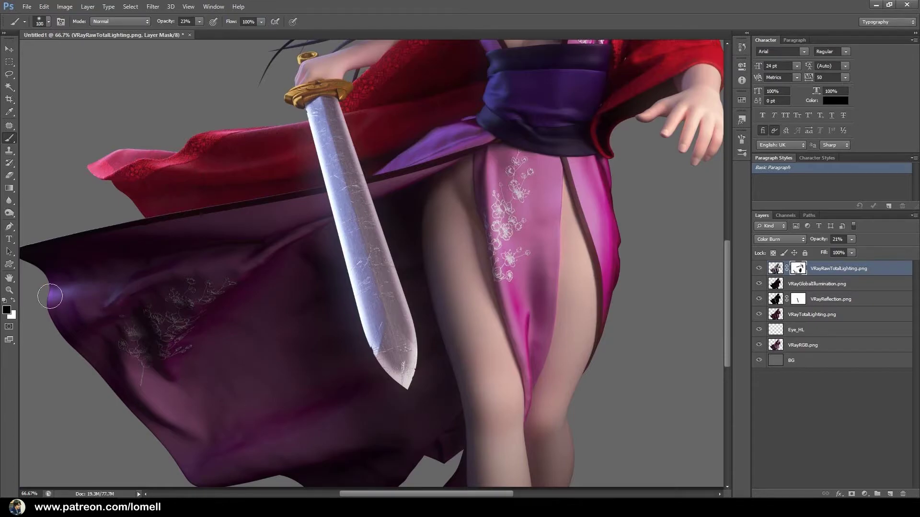
key(bracketright)
key(bracketright)
- Group the four layers from VRayTotalLighting.png to VRayRawTotalLighting.png, name the group Render Passes and collapse it
ctrl+alt+click(474, 271)
ctrl+alt+click(466, 272)
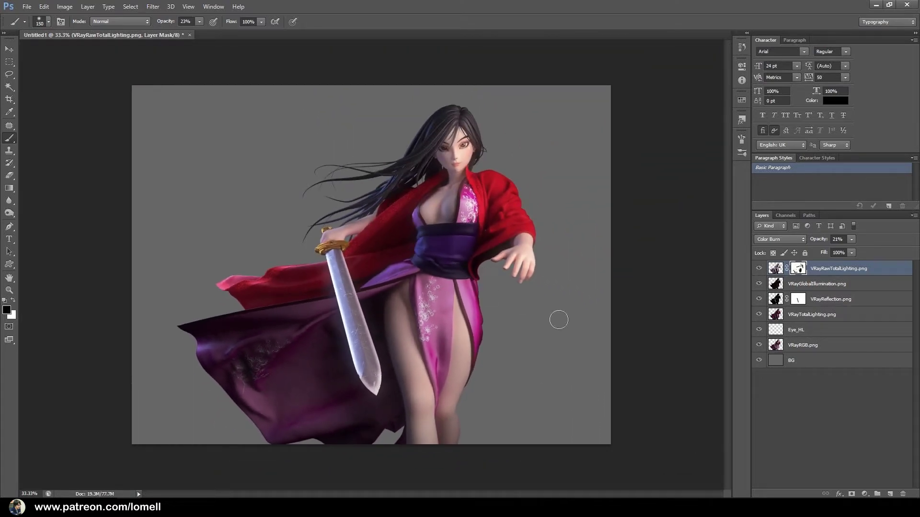
click(855, 317)
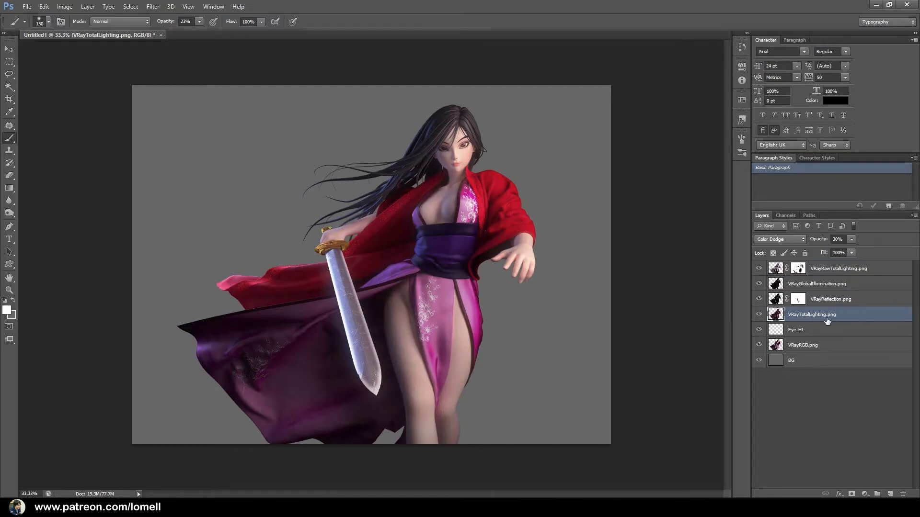
shift+click(871, 268)
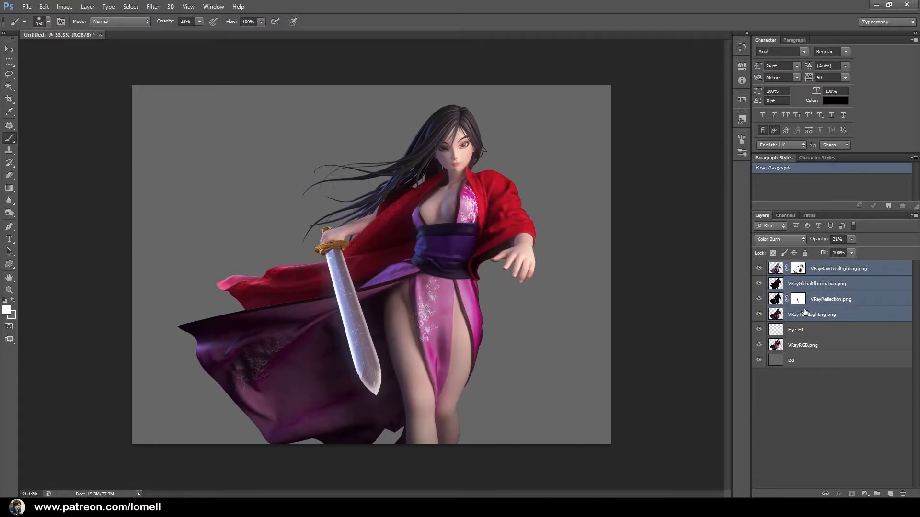
key(ctrl+g)
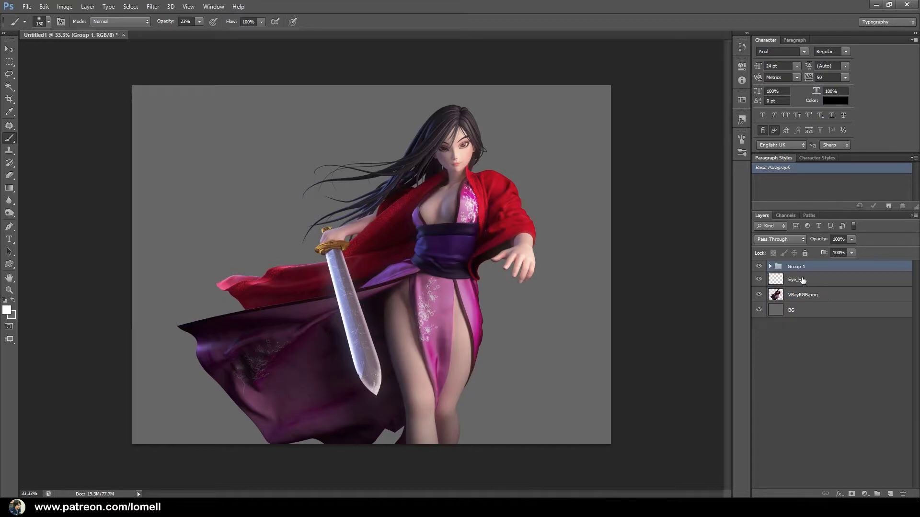
click(769, 267)
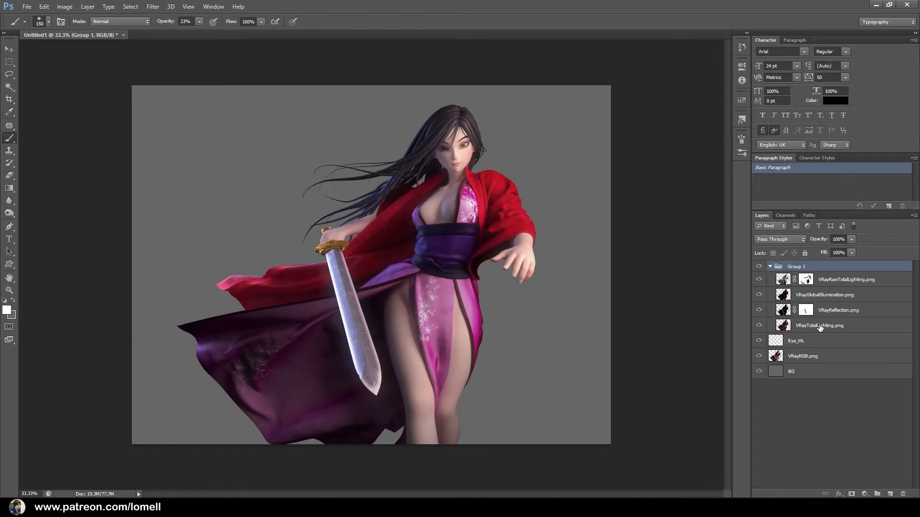
double_click(796, 267)
text(Render Passes)
key(Return)
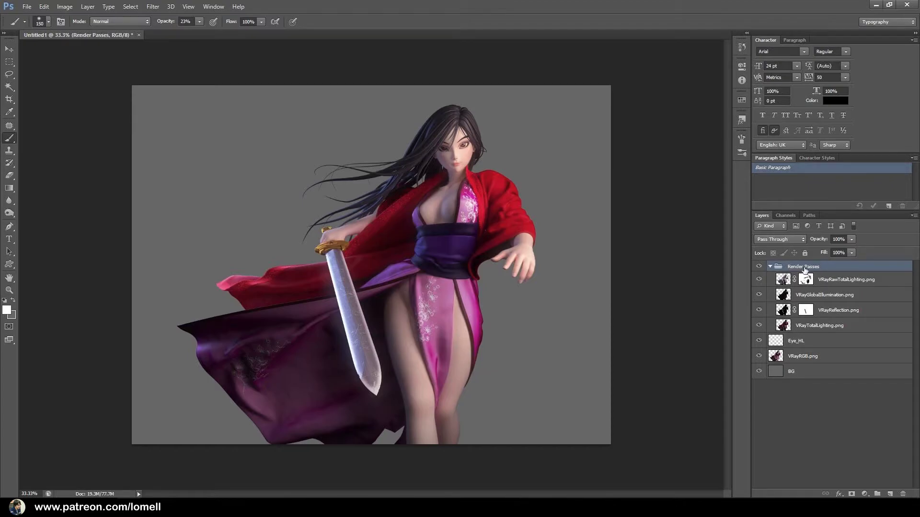
click(770, 267)
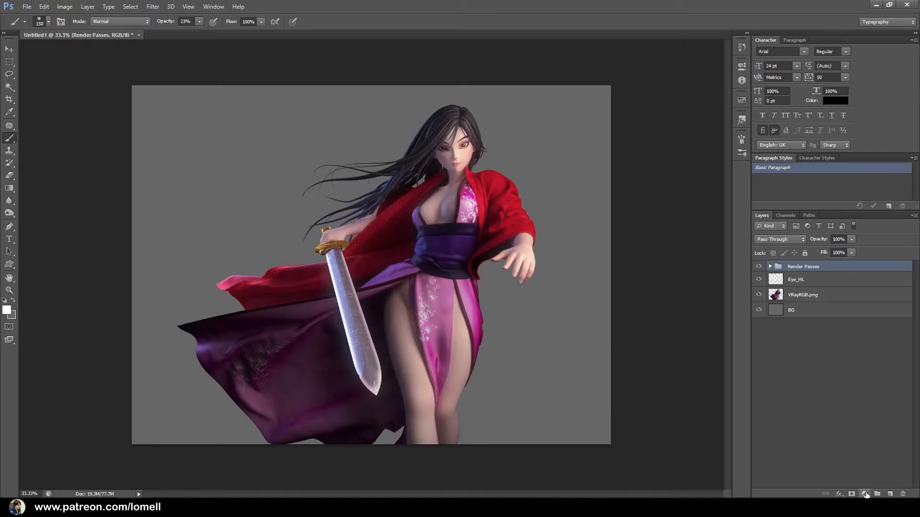
- Add a Color Balance adjustment layer above the Render Passes group with its tone set to Midtones
click(865, 494)
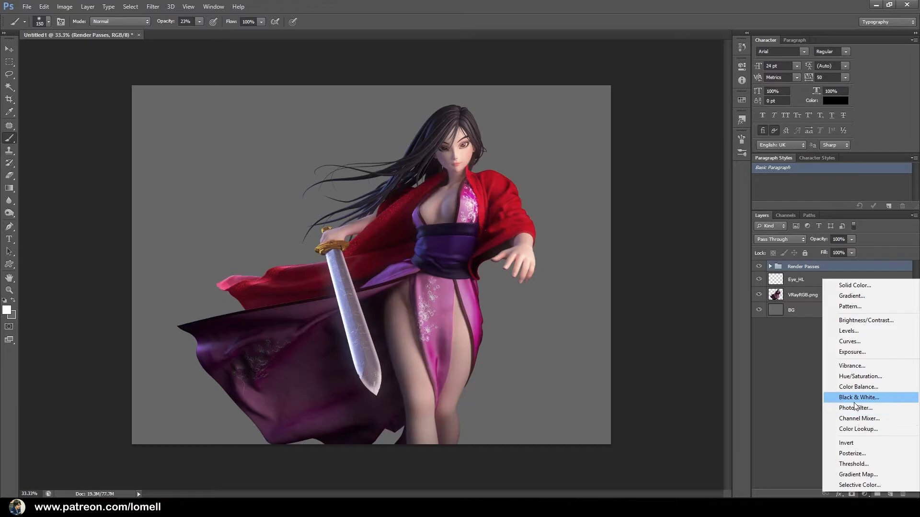
key(Escape)
click(865, 494)
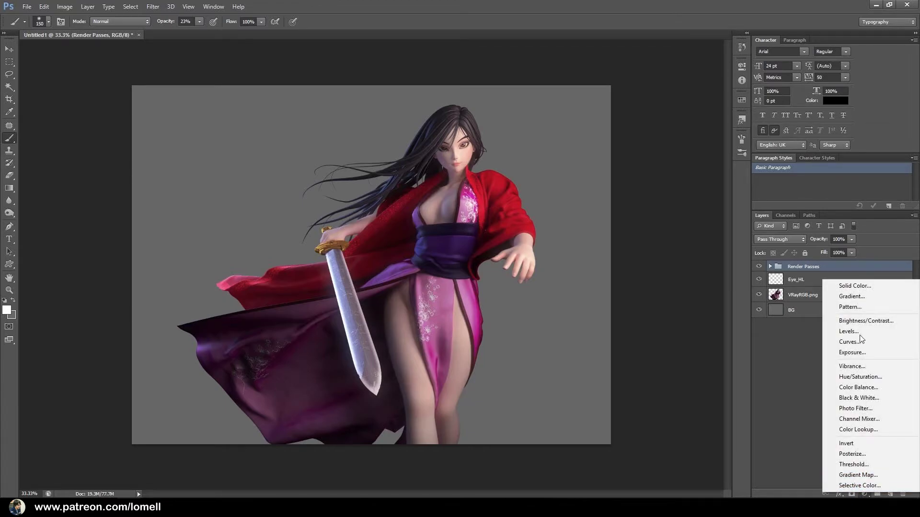
click(859, 387)
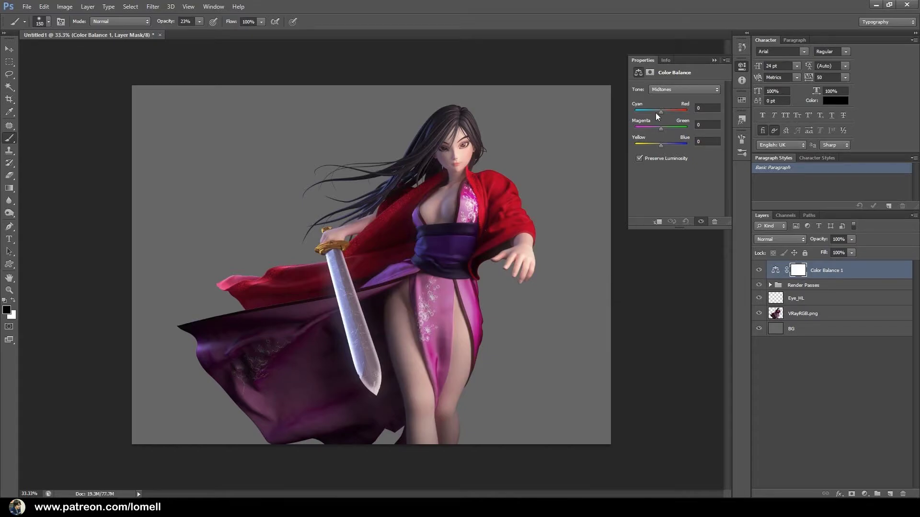
click(662, 90)
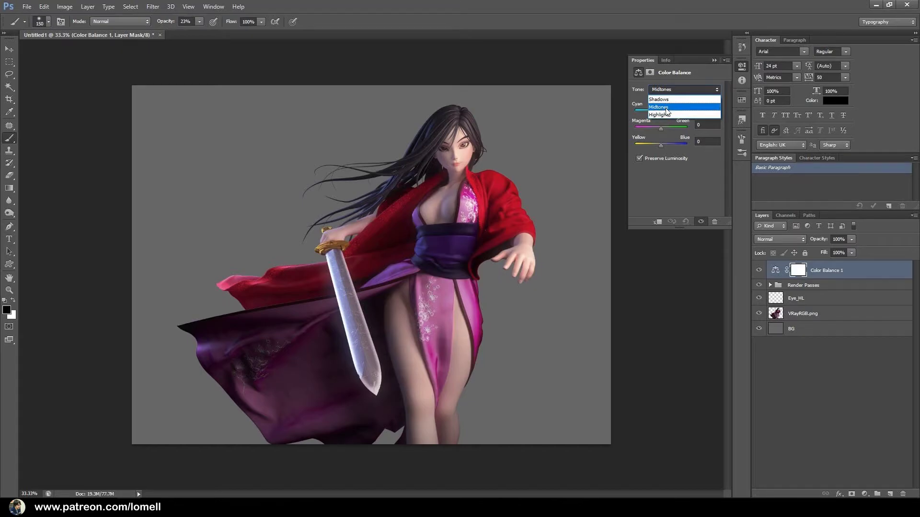
click(661, 107)
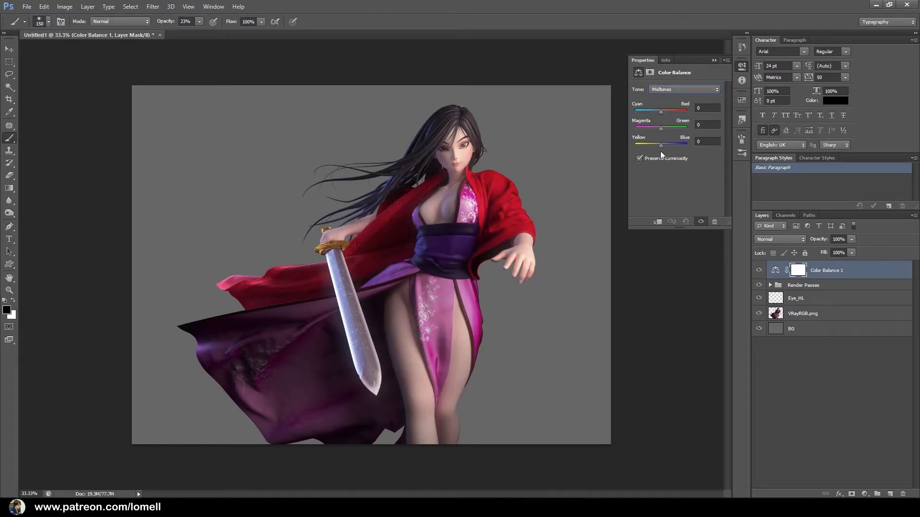
- Set the midtones' Magenta–Green balance to -25 and the Yellow–Blue balance to 25
mouse_move(656, 129)
mouse_down()
mouse_move(640, 129)
mouse_move(654, 128)
mouse_up()
click(703, 125)
key(Return)
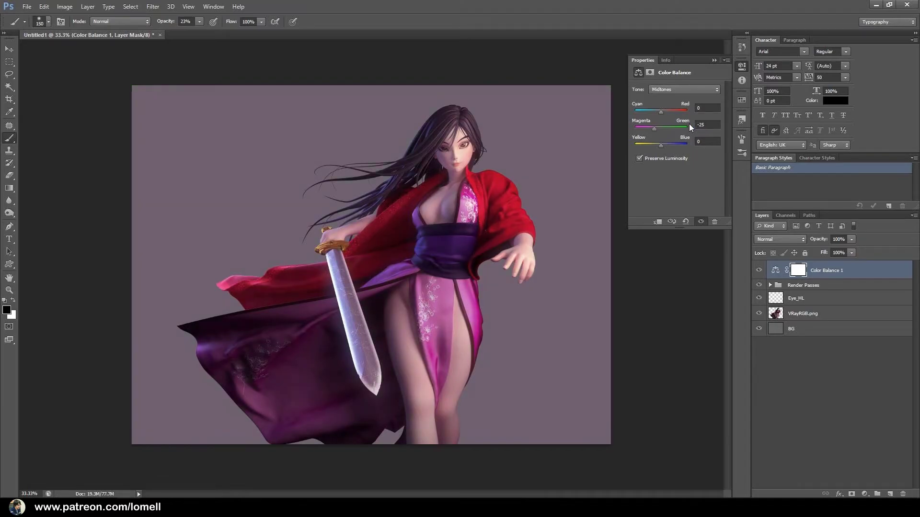
drag(662, 146, 669, 144)
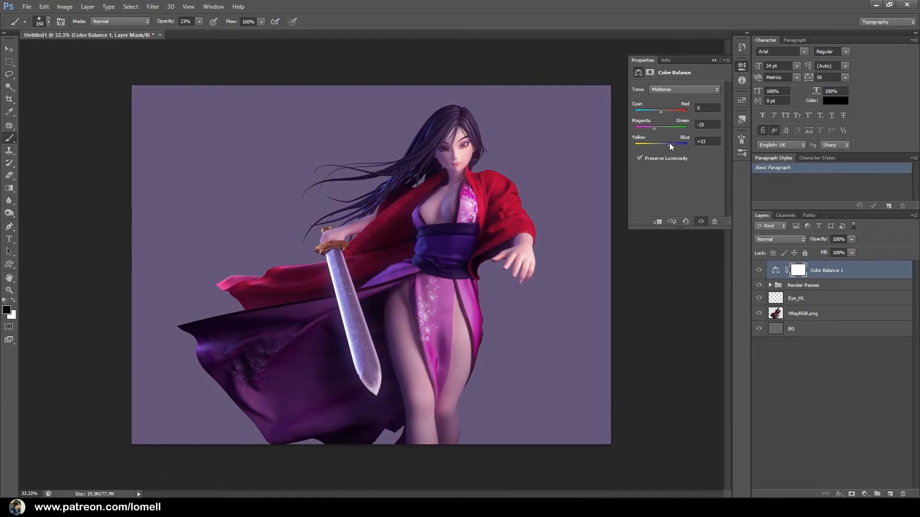
text(25)
key(Return)
click(663, 90)
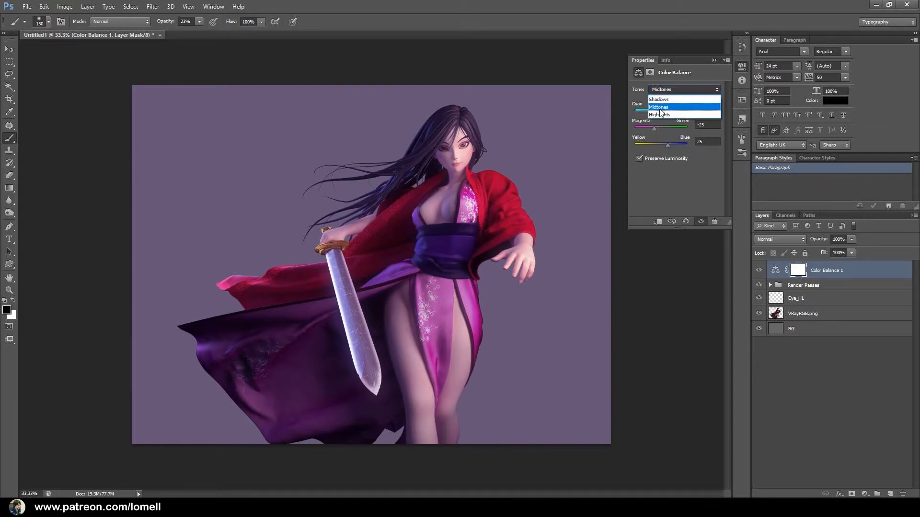
click(660, 108)
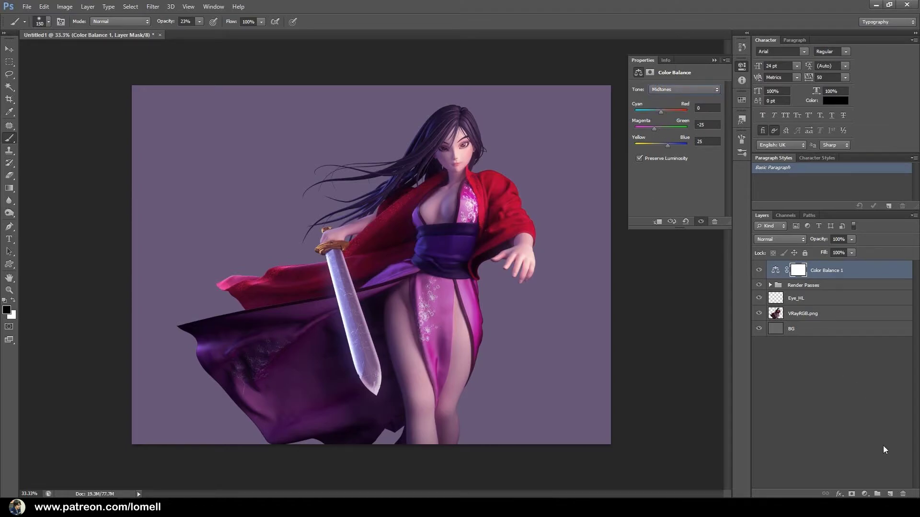
- Add a Curves adjustment layer and shape a slight S-curve, lowering the shadows and raising the highlights from input 156 to output 166
click(864, 494)
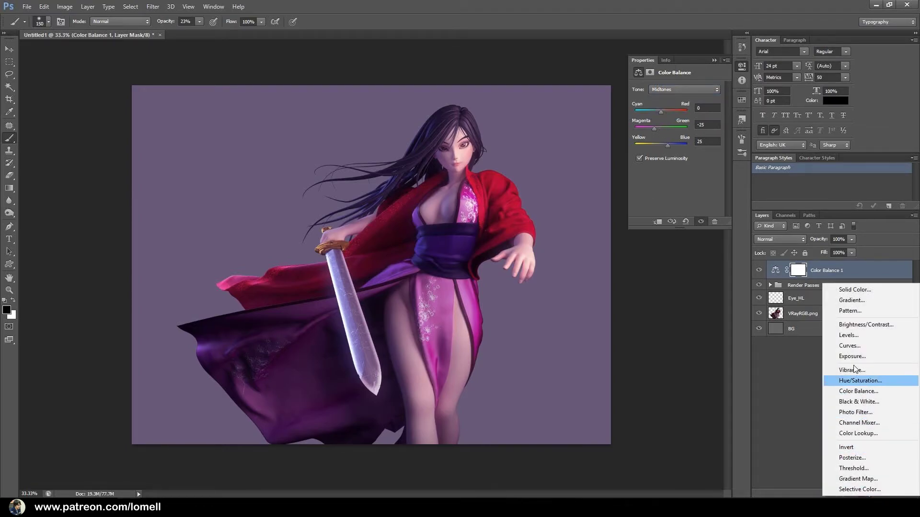
click(852, 345)
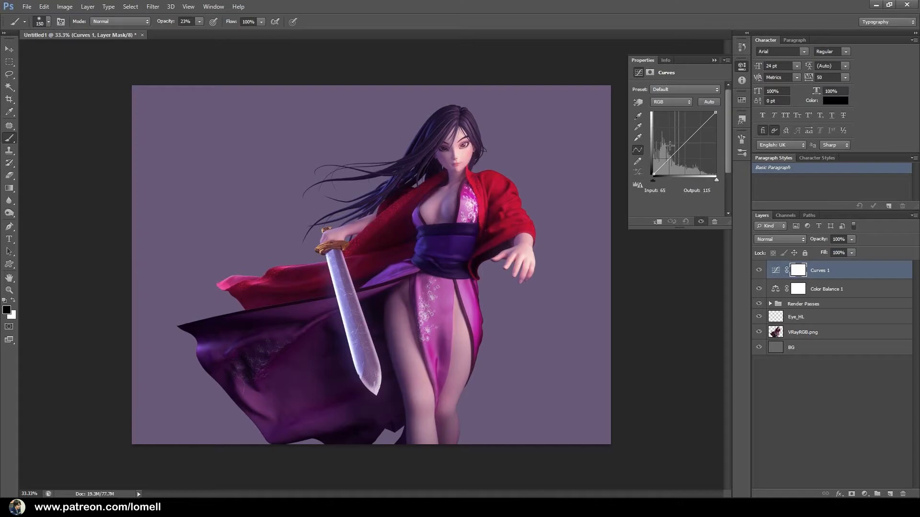
mouse_move(669, 157)
mouse_down()
mouse_move(675, 166)
mouse_move(664, 152)
mouse_move(669, 160)
mouse_up()
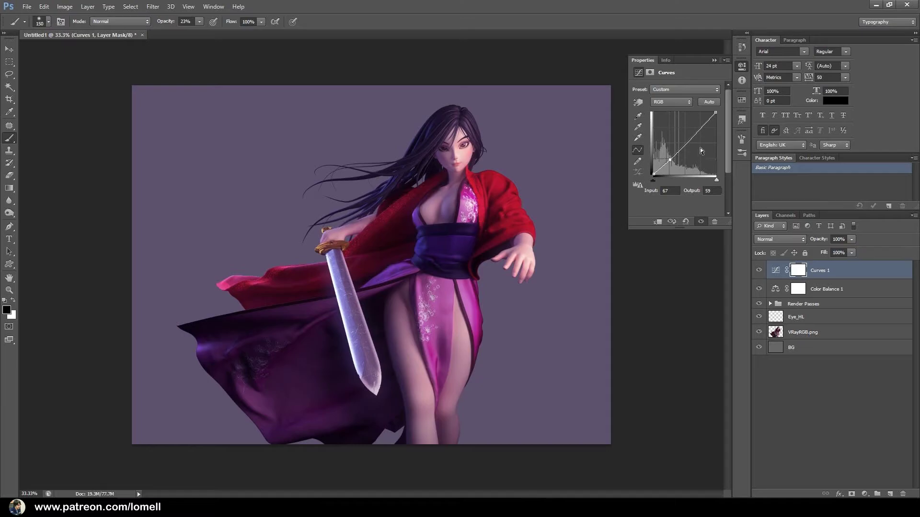
mouse_move(697, 132)
mouse_down()
mouse_move(700, 140)
mouse_move(683, 124)
mouse_move(696, 141)
mouse_move(670, 161)
mouse_move(691, 133)
mouse_up()
- Compare the image with the Curves and Color Balance adjustments each hidden and shown, and select the Color Balance layer
click(758, 272)
click(757, 272)
click(757, 271)
click(757, 271)
click(757, 271)
click(758, 272)
click(759, 288)
click(759, 289)
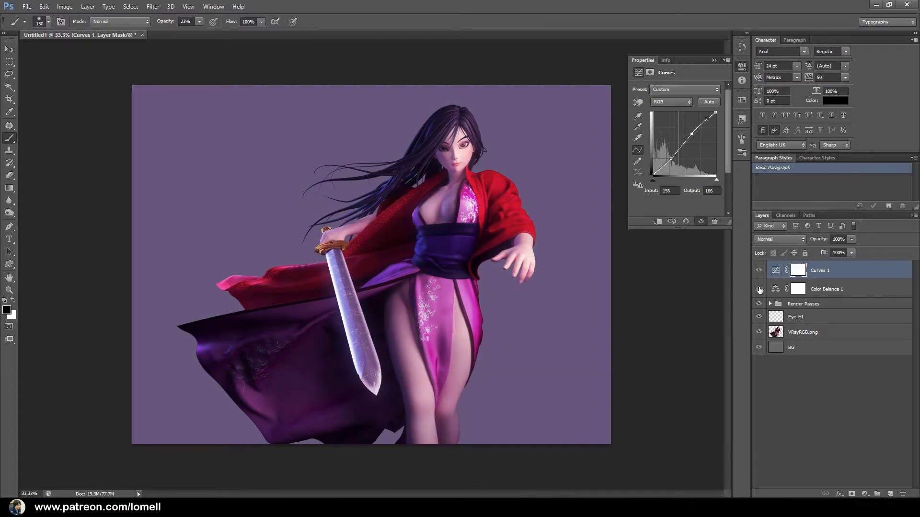
click(836, 290)
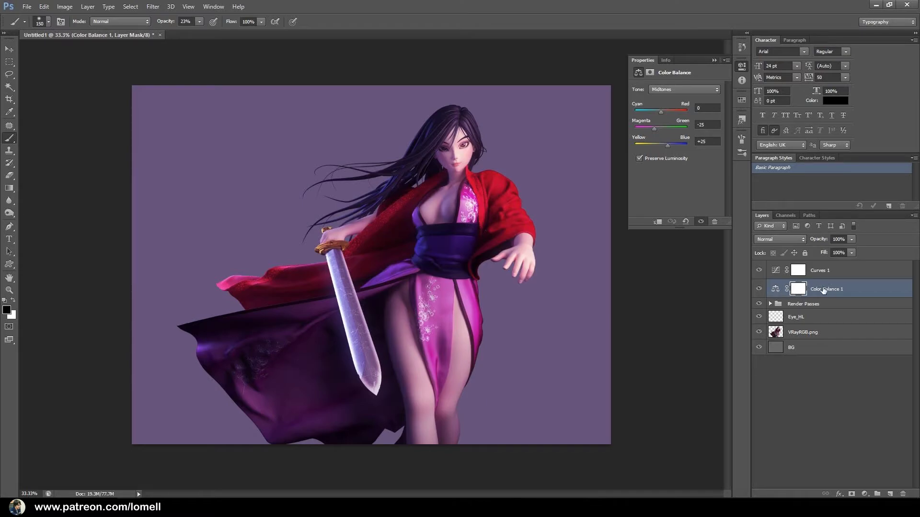
- Target the Color Balance layer's mask and set the brush opacity to 50% for masking
click(759, 289)
click(759, 289)
click(796, 290)
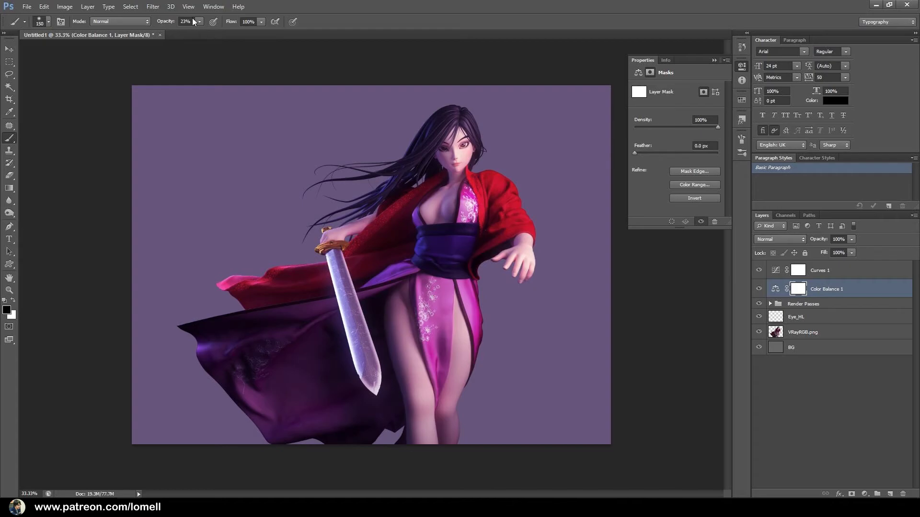
drag(196, 22, 213, 34)
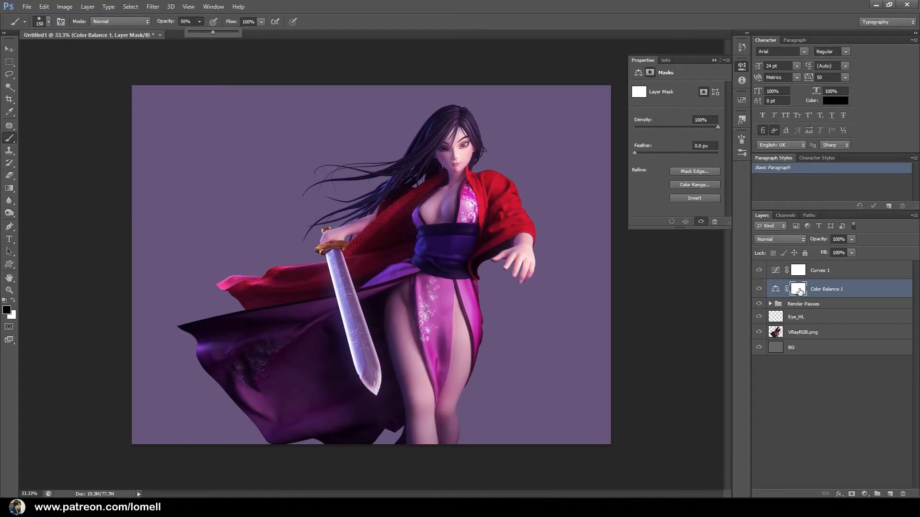
- Paint black on the Color Balance mask over the face, chest and outstretched hand to remove the tint from the skin
mouse_move(437, 150)
mouse_down()
mouse_move(459, 161)
mouse_move(461, 138)
mouse_move(488, 126)
mouse_move(470, 190)
mouse_move(474, 215)
mouse_up()
drag(543, 298, 496, 290)
drag(492, 232, 441, 88)
drag(539, 259, 509, 257)
mouse_move(457, 96)
mouse_down()
mouse_move(449, 93)
mouse_move(474, 121)
mouse_move(464, 169)
mouse_move(420, 211)
mouse_move(435, 191)
mouse_move(434, 202)
mouse_up()
mouse_move(592, 262)
mouse_down()
mouse_move(578, 295)
mouse_move(564, 293)
mouse_move(585, 305)
mouse_up()
- Mask the Color Balance tint off the sword-holding hand and forearm with a soft brush of about 100 px
mouse_move(257, 258)
mouse_down()
mouse_move(240, 247)
mouse_move(289, 251)
mouse_move(246, 257)
mouse_move(309, 243)
mouse_up()
key(bracketleft)
key(bracketleft)
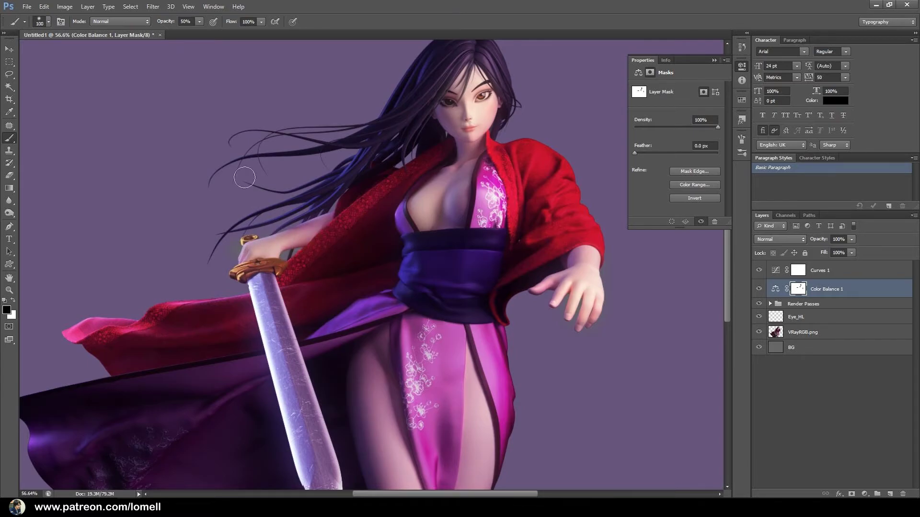
click(48, 22)
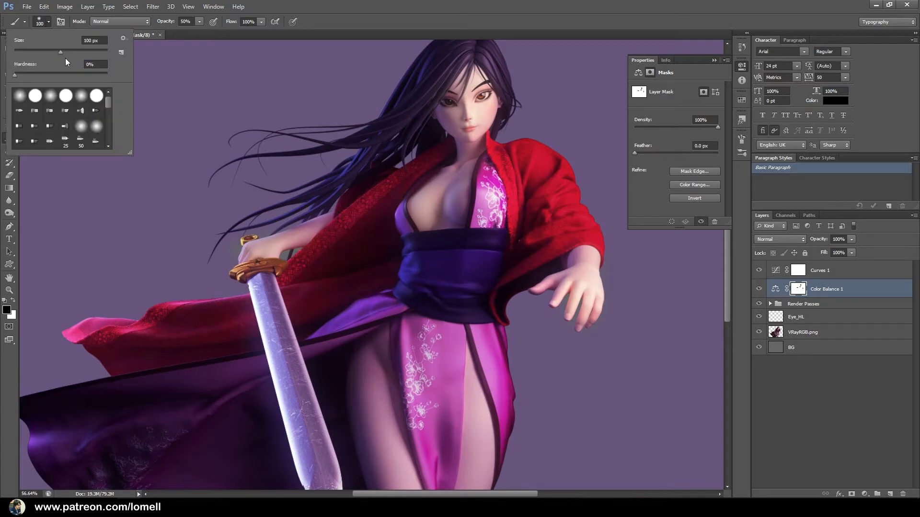
click(308, 267)
key(bracketleft)
key(bracketright)
key(bracketright)
key(bracketright)
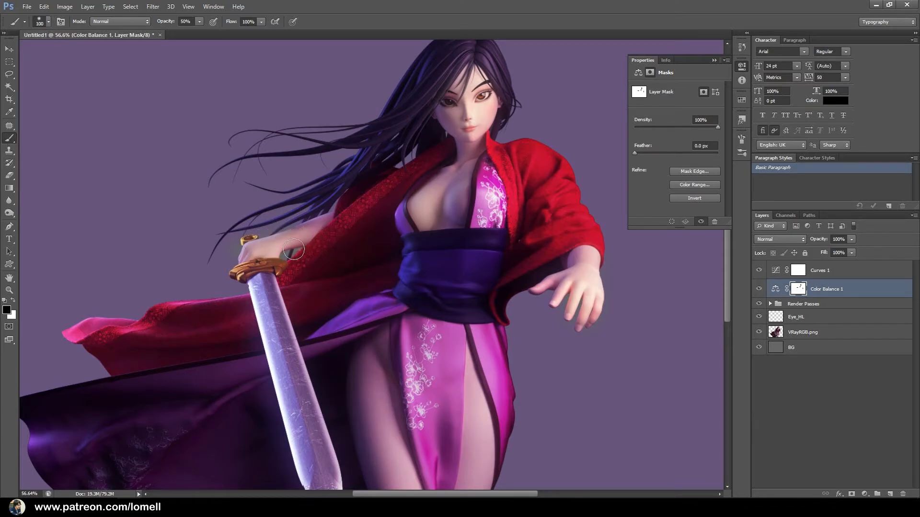
- Paint black on the Color Balance mask over both legs with a soft brush of about 150 px
drag(514, 398, 474, 269)
key(bracketright)
key(bracketright)
key(bracketright)
mouse_move(440, 343)
mouse_down()
mouse_move(434, 240)
mouse_move(434, 318)
mouse_move(416, 410)
mouse_up()
key(bracketleft)
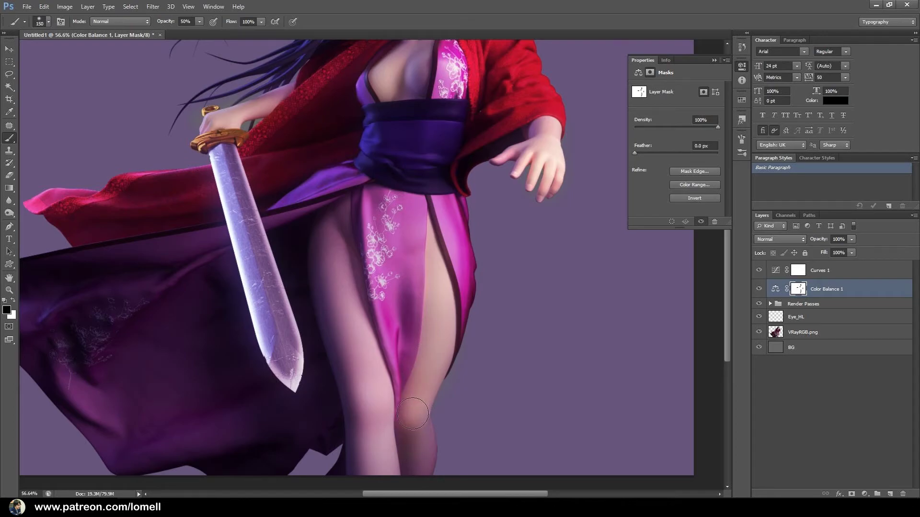
mouse_move(353, 316)
mouse_down()
mouse_move(369, 375)
mouse_move(370, 336)
mouse_move(357, 321)
mouse_move(378, 400)
mouse_up()
key(bracketright)
alt+click(453, 343)
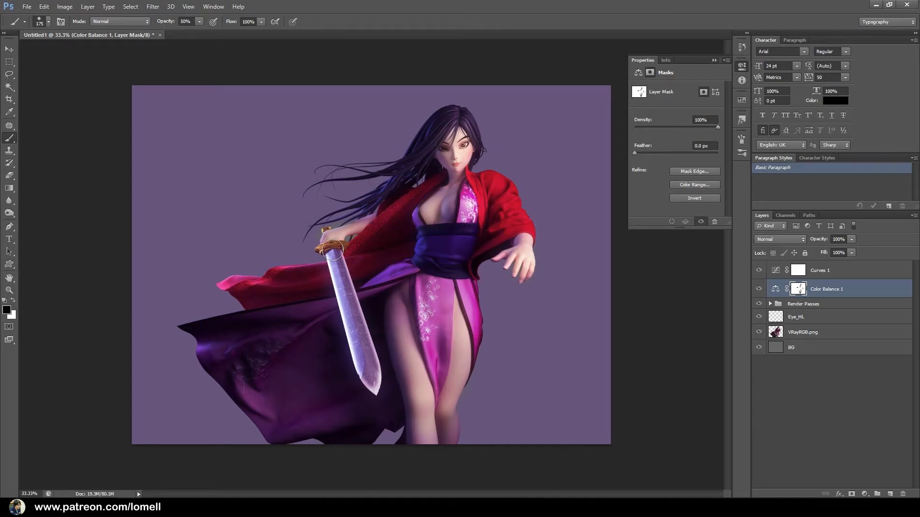
- Add a new layer above Curves 1 and name it SwordsFlare
drag(336, 280, 316, 217)
click(828, 271)
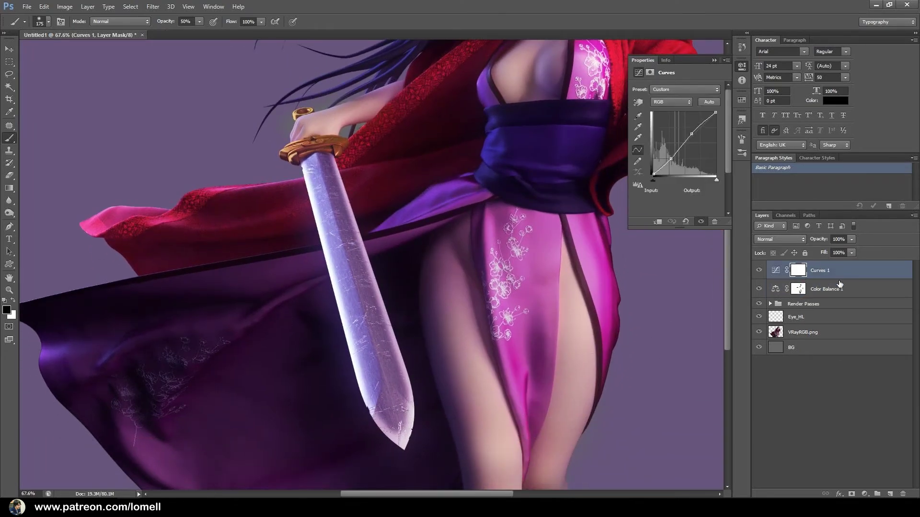
click(890, 494)
key(x)
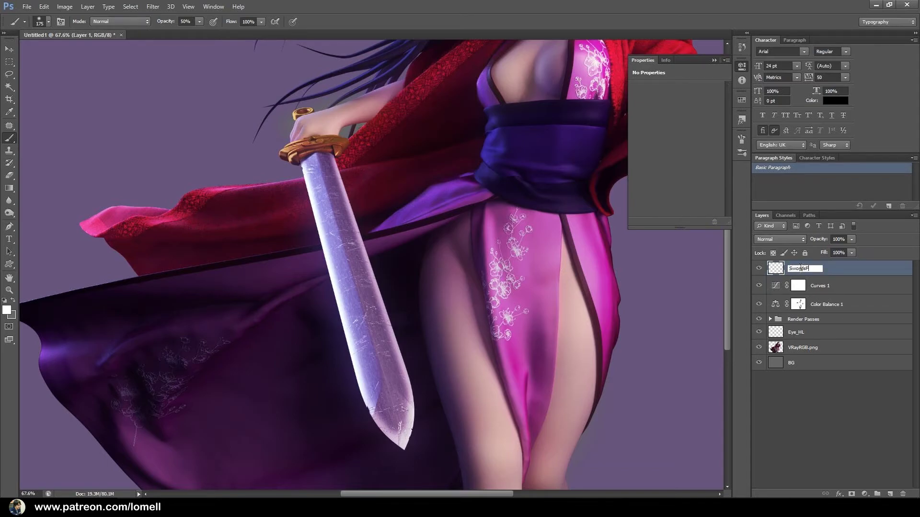
key(Return)
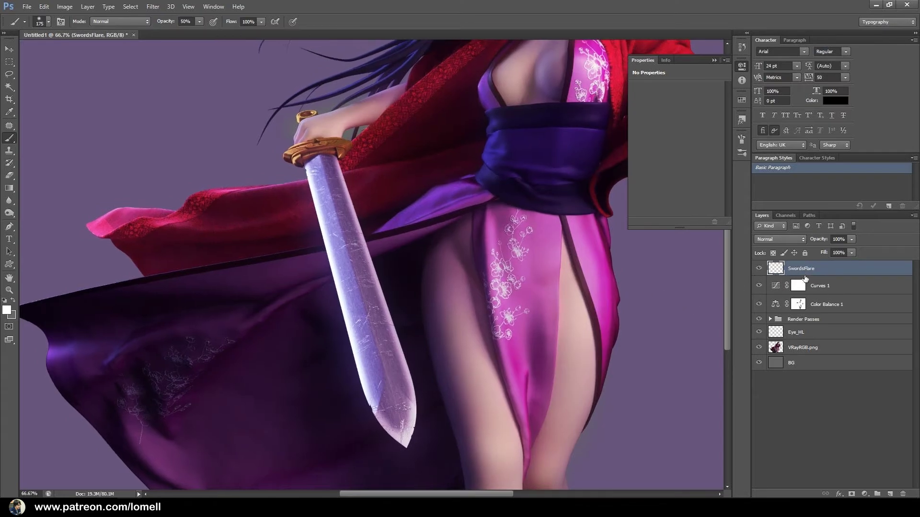
- Set the background color to black (000000) and fill the SwordsFlare layer with it
key(ctrl+minus)
key(ctrl+minus)
key(ctrl+minus)
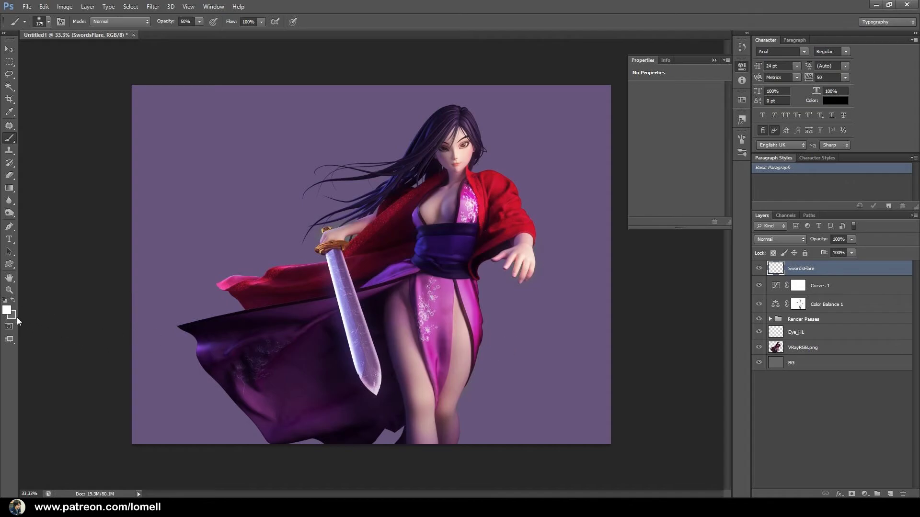
click(14, 318)
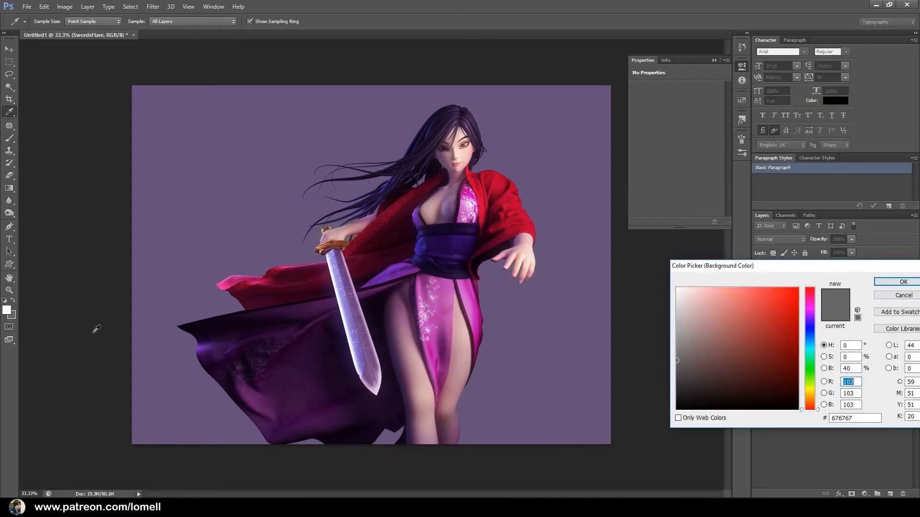
click(683, 389)
click(677, 410)
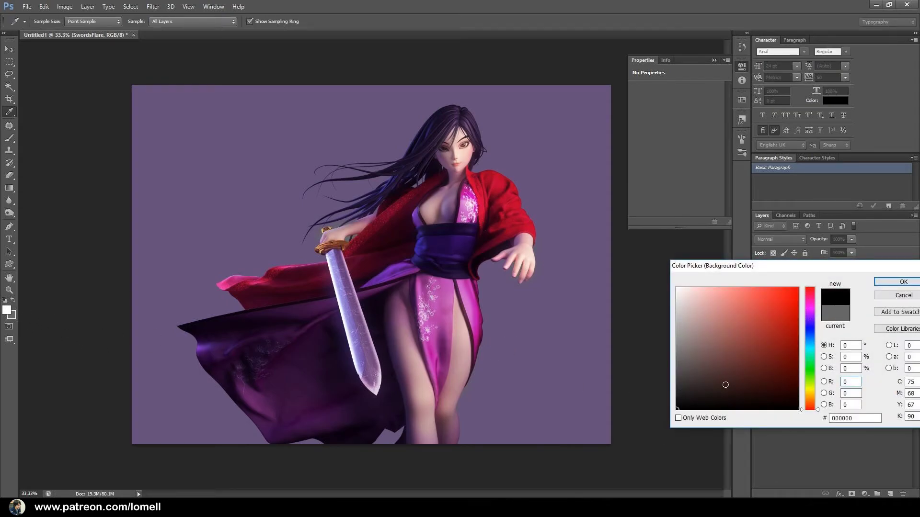
click(903, 282)
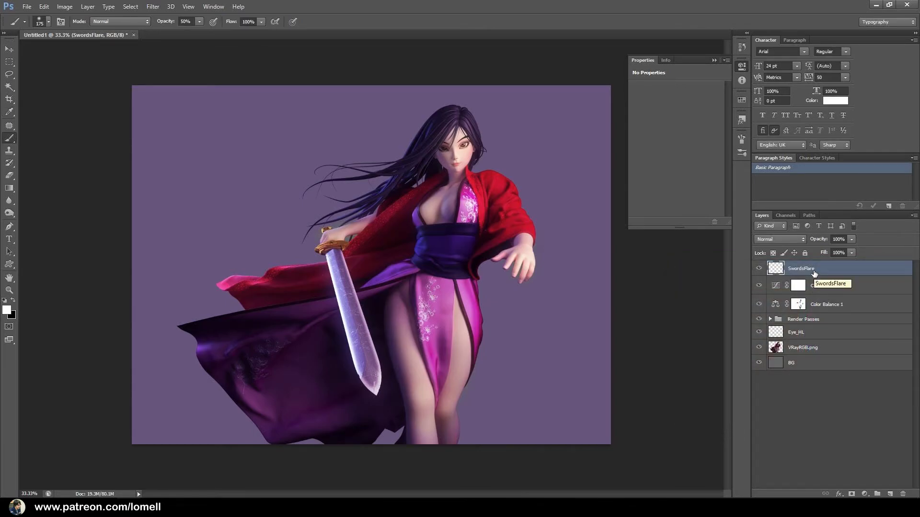
key(ctrl+BackSpace)
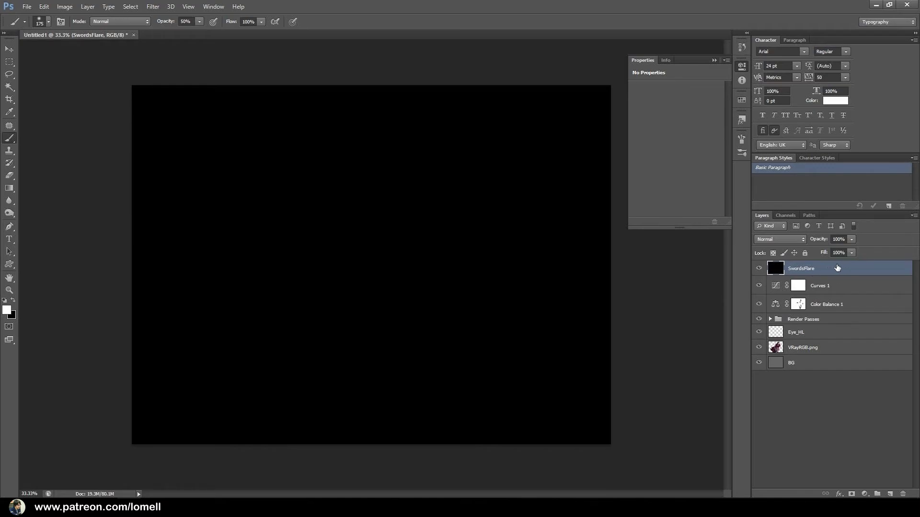
- Render a centered 105mm Prime lens flare with reduced brightness on SwordsFlare and set the layer's blend mode to Screen
click(153, 7)
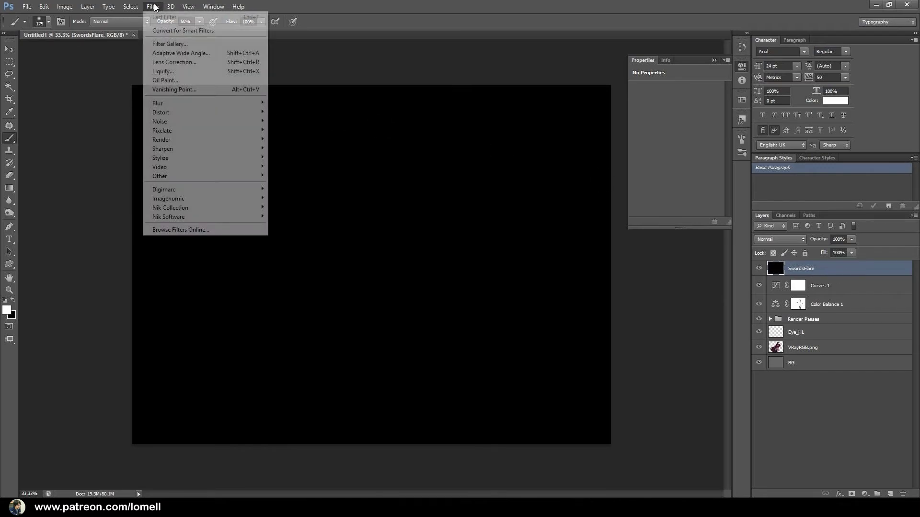
mouse_move(179, 140)
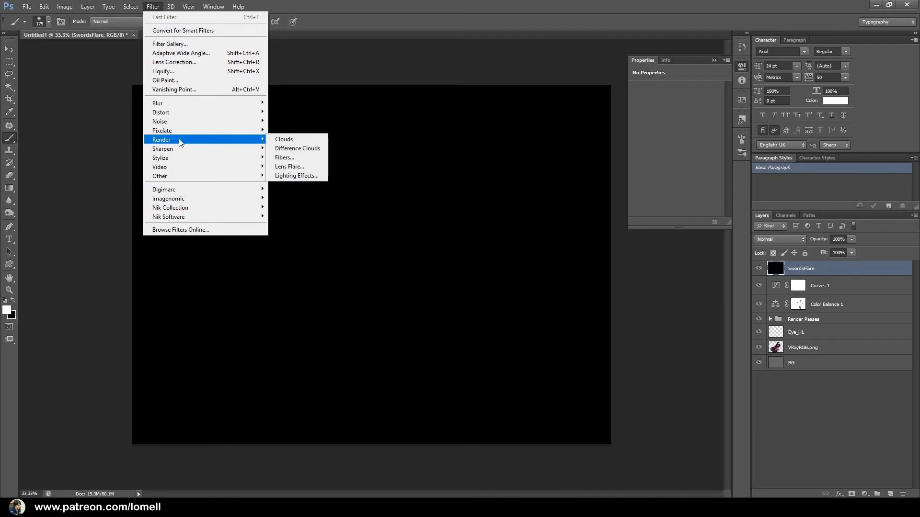
click(281, 168)
drag(416, 167, 423, 172)
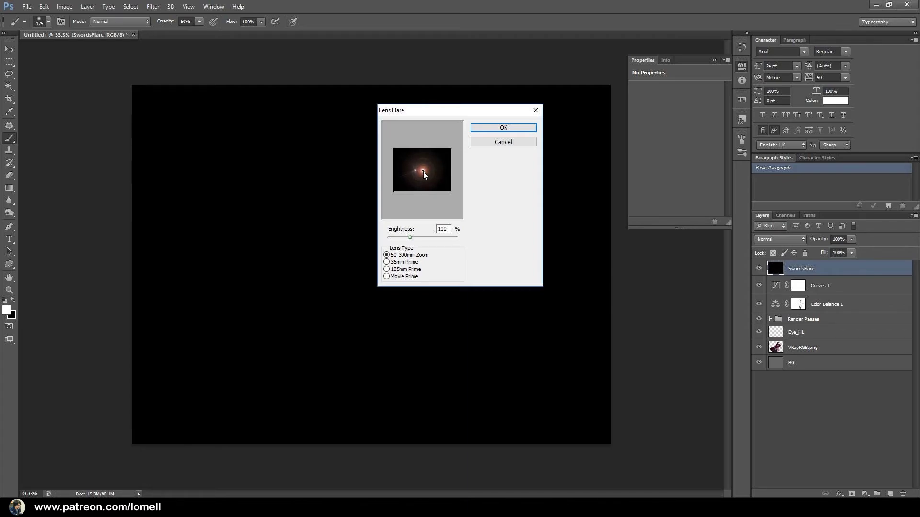
click(396, 272)
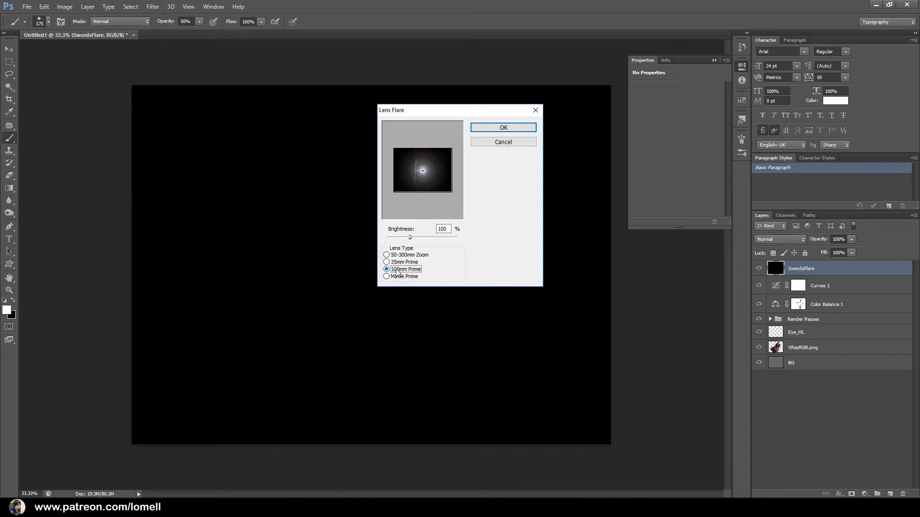
drag(409, 239, 401, 241)
key(alt)
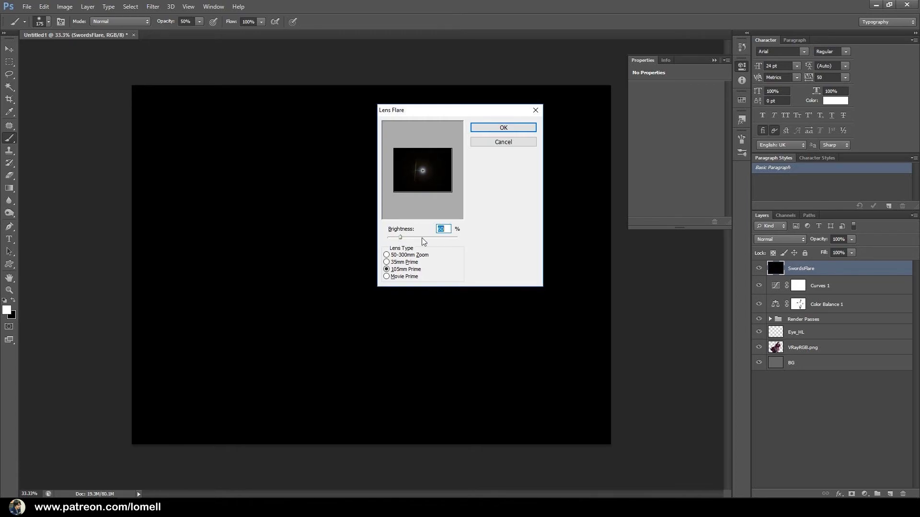
click(502, 128)
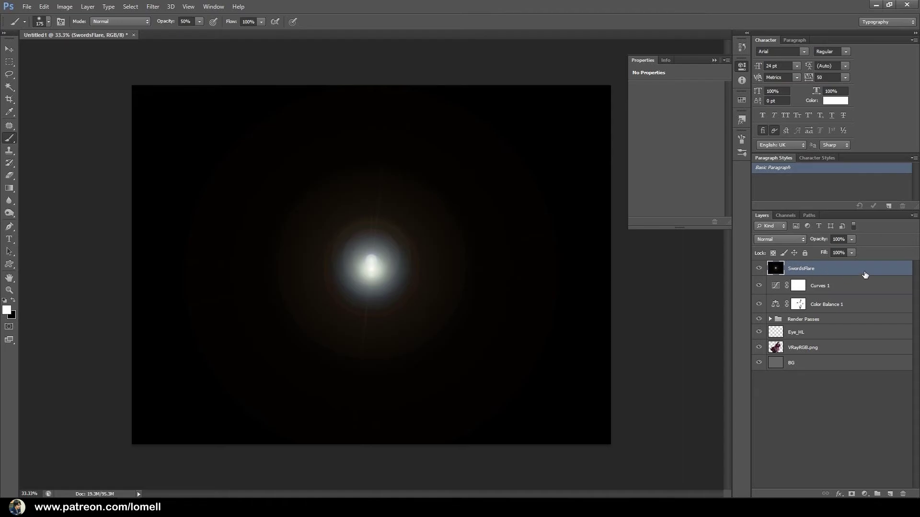
click(785, 239)
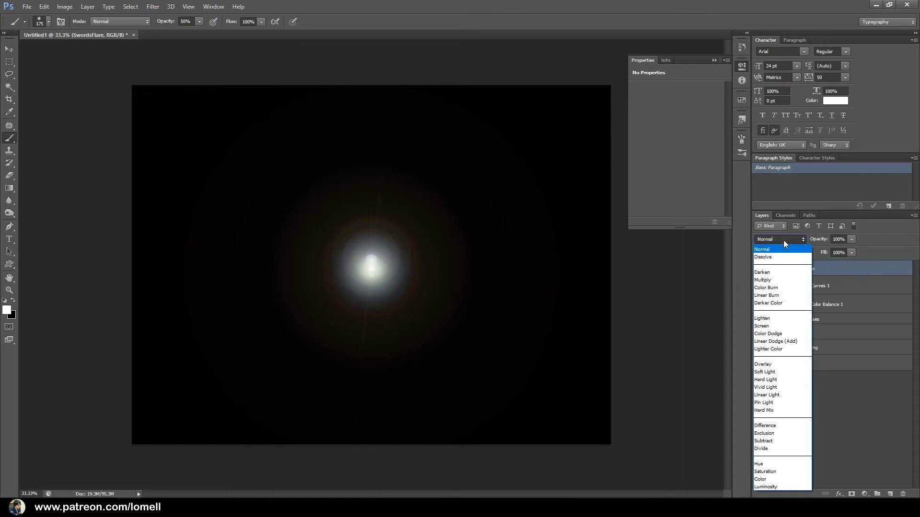
click(778, 323)
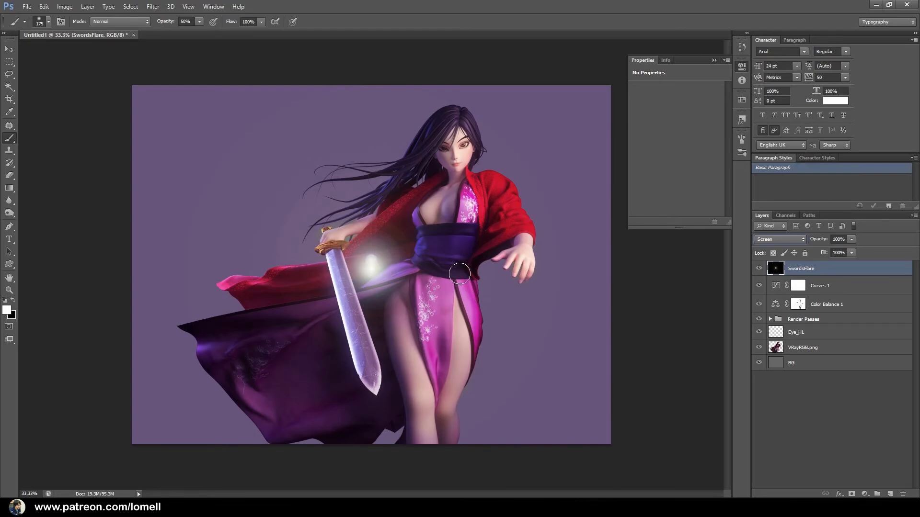
- Transform the flare to 9.80% width, rotate it -14.06° and place it along the sword blade's glowing edge
key(ctrl+t)
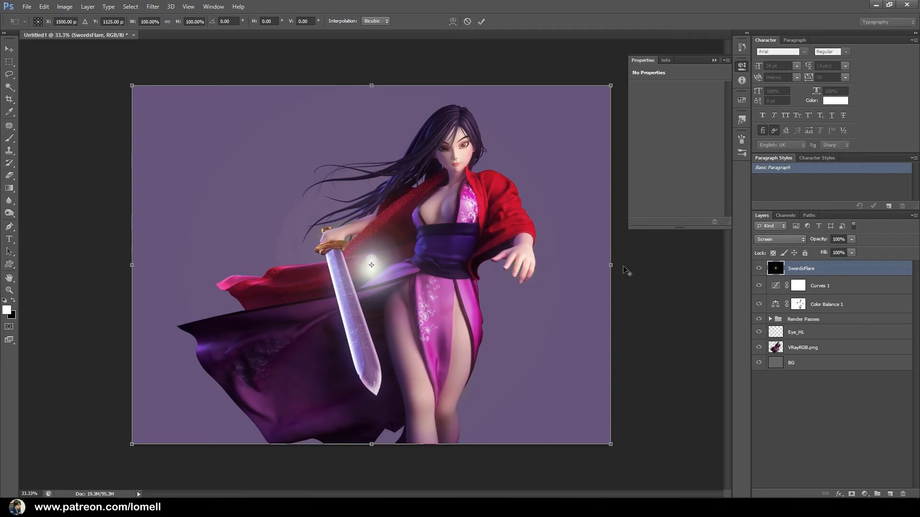
drag(600, 268, 396, 269)
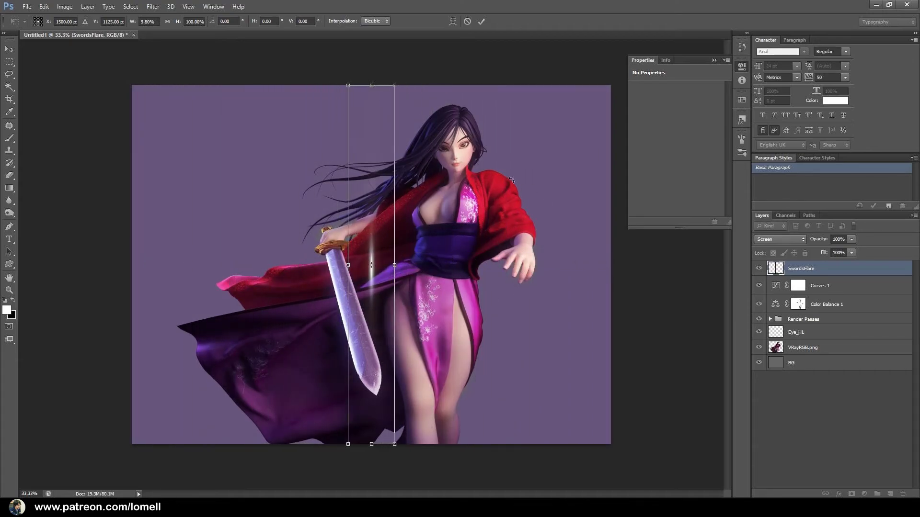
drag(524, 203, 481, 195)
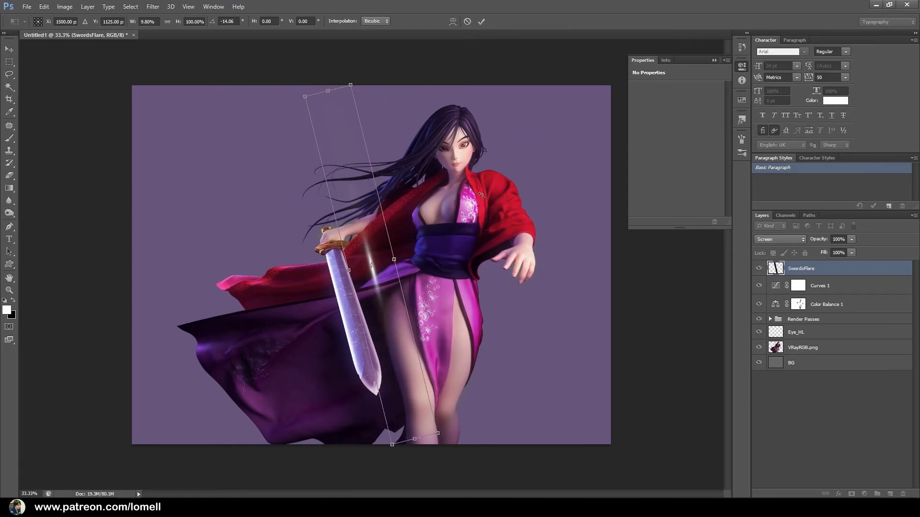
drag(351, 189, 321, 220)
drag(326, 318, 368, 330)
drag(356, 200, 352, 186)
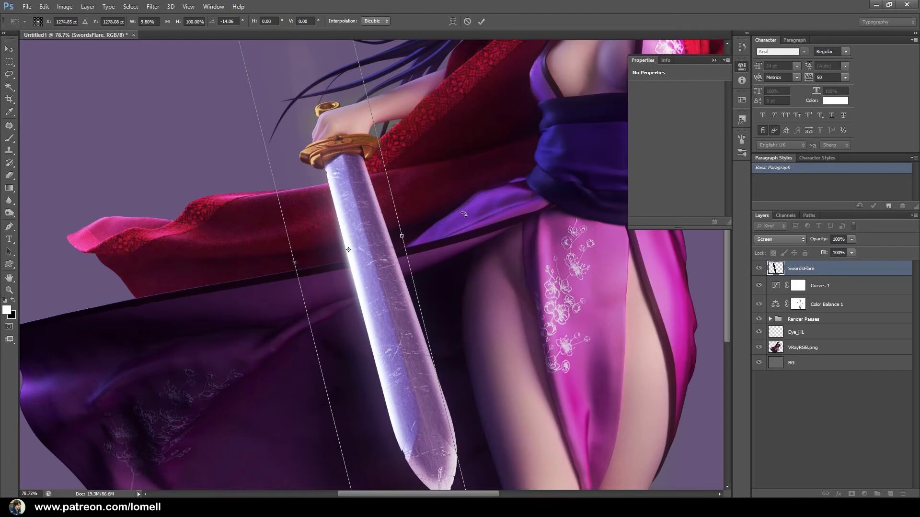
key(Return)
key(b)
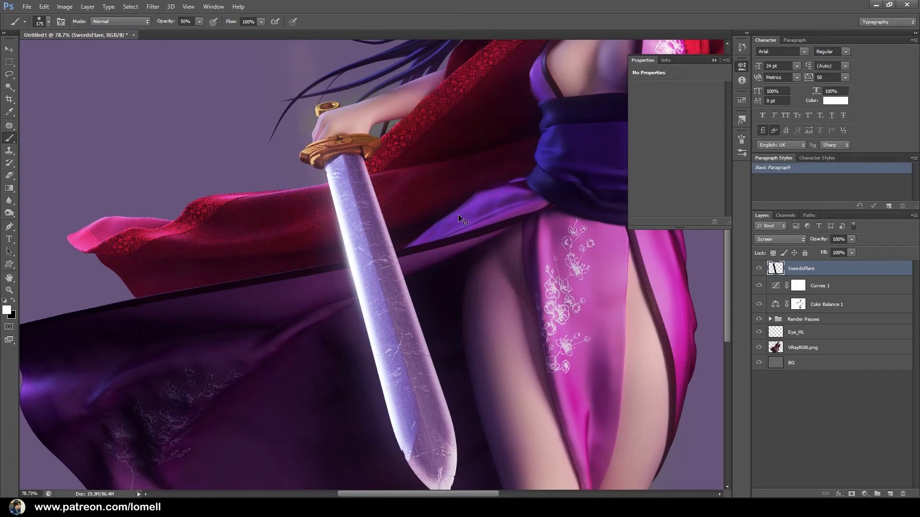
scroll(434, 235, down, 4)
scroll(433, 234, up, 1)
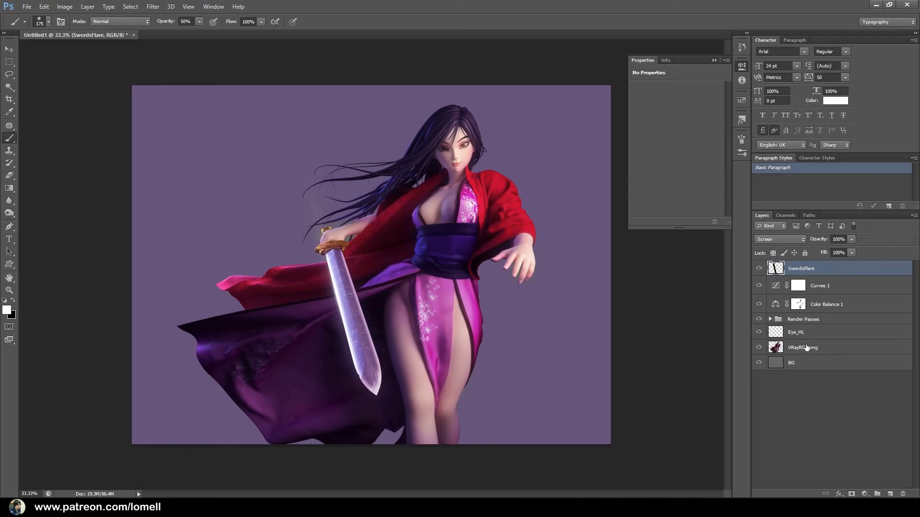
- Group all layers from SwordsFlare down to VRayRGB.png and name the group Mulan
shift+click(830, 349)
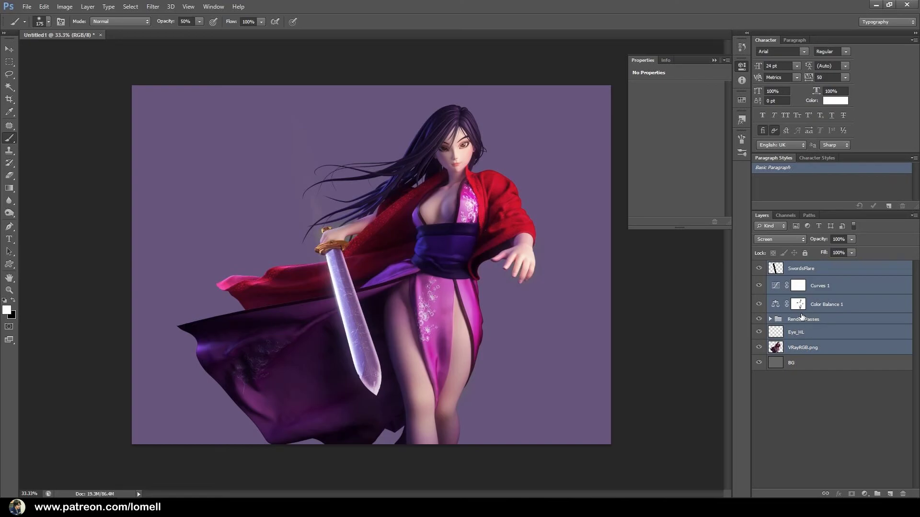
key(ctrl+g)
double_click(796, 268)
text(Mulan)
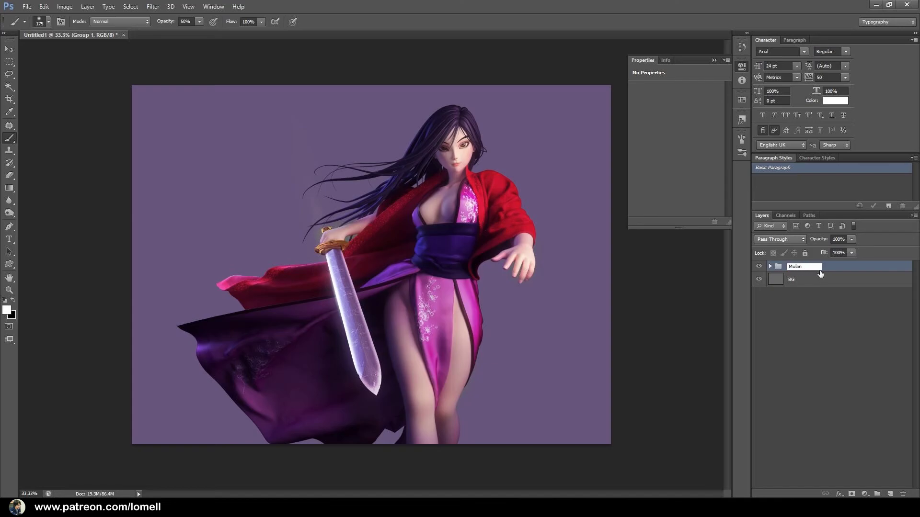
key(Return)
- Mask the Mulan group with the character silhouette loaded from the VRayRGB.png layer, then collapse the group and select BG
click(770, 267)
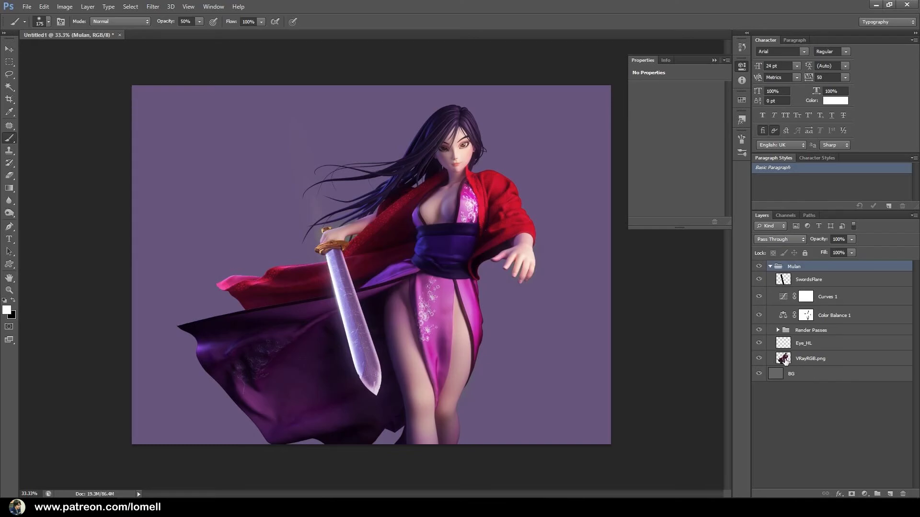
ctrl+click(784, 360)
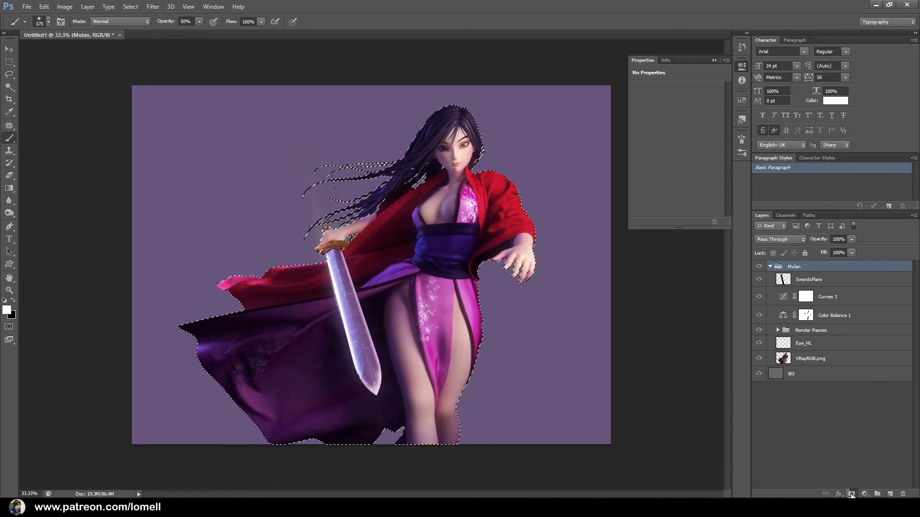
click(852, 494)
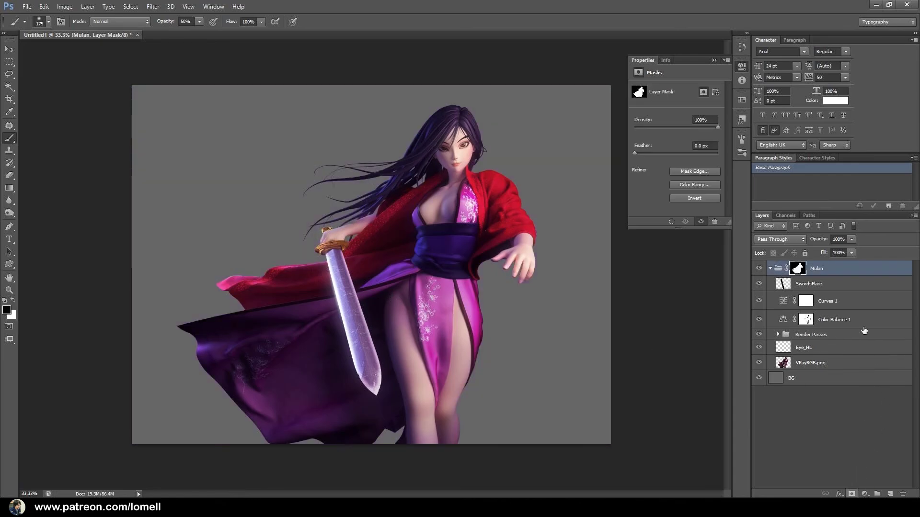
click(769, 268)
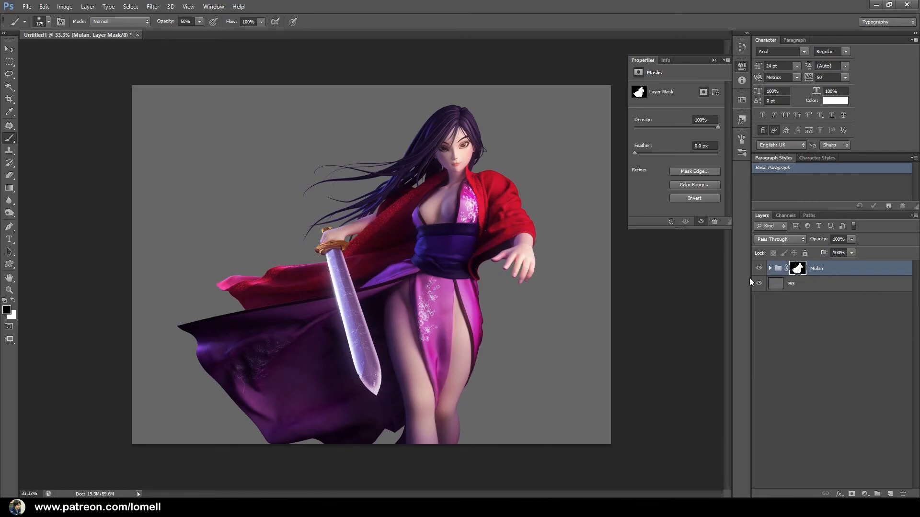
click(819, 289)
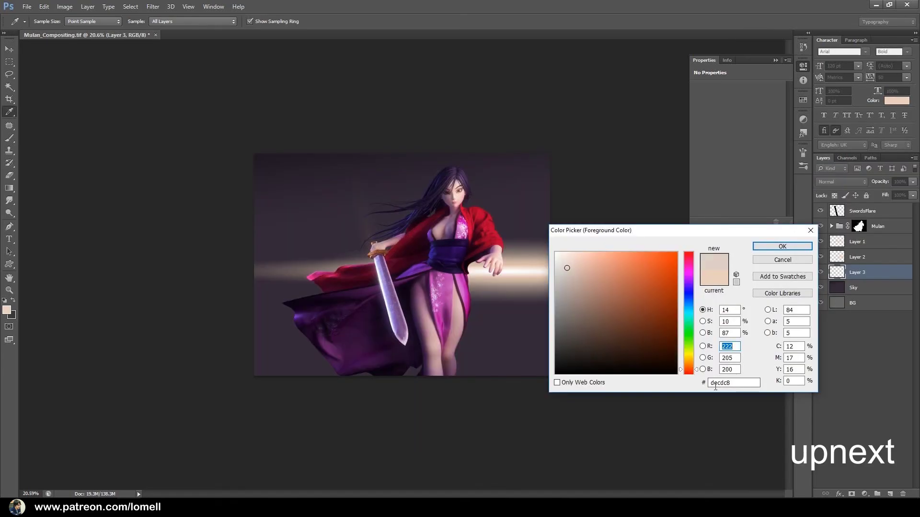
- Set the foreground color to decdc8 and undo the trial radial gradient on Layer 3 in favor of a Reflected gradient
click(782, 242)
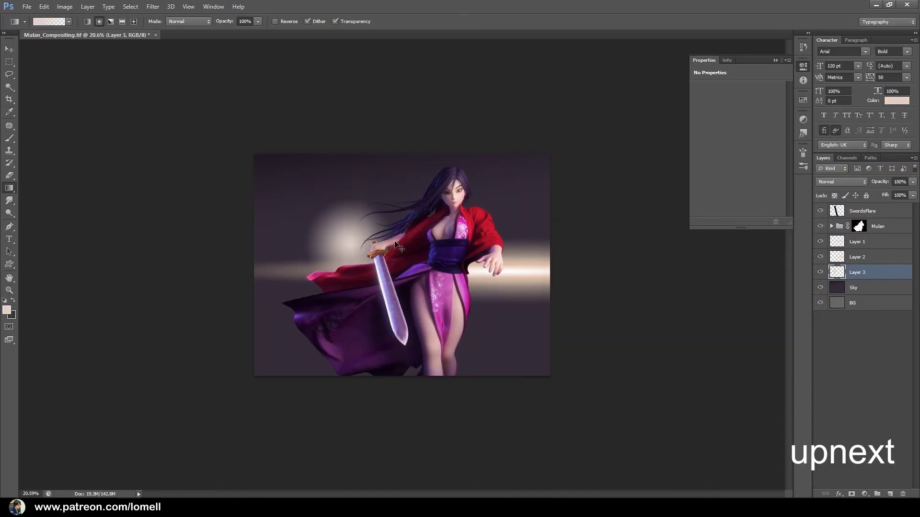
drag(332, 215, 333, 260)
key(ctrl+z)
click(122, 22)
- Transform the light gradient on Layer 3 and warp its side edges behind the character
key(ctrl+t)
drag(374, 221, 378, 271)
click(453, 22)
drag(554, 230, 554, 220)
drag(259, 230, 234, 237)
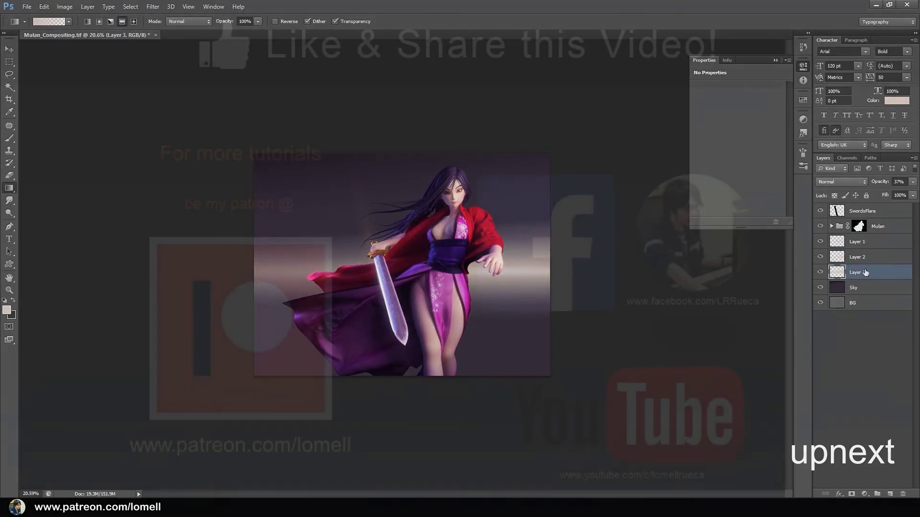